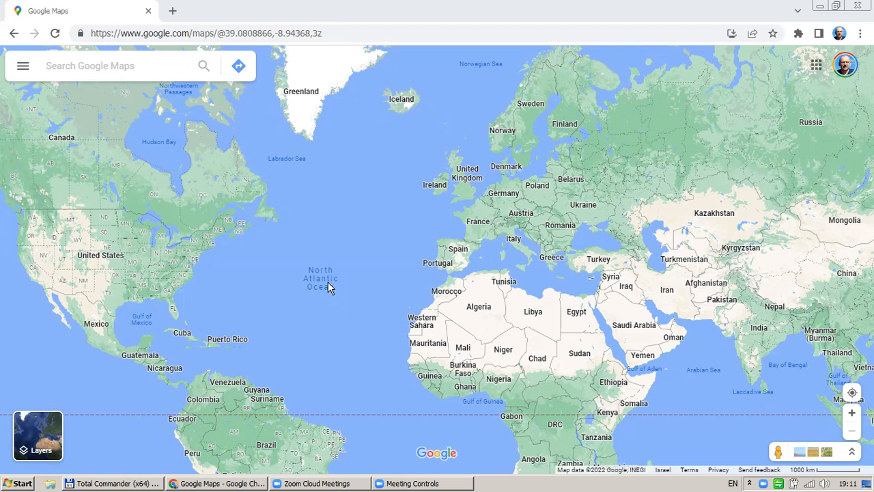
Switch the world map to satellite imagery and back to the default map view
mouse_move(54, 424)
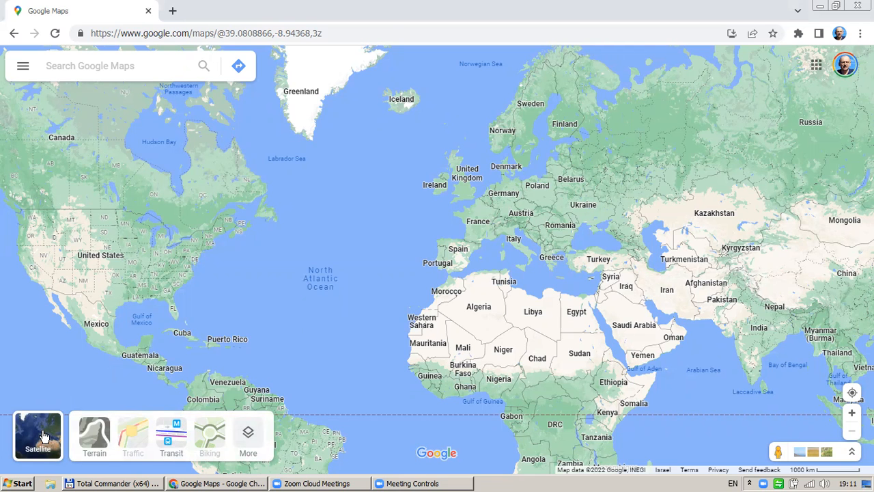
left_click(40, 434)
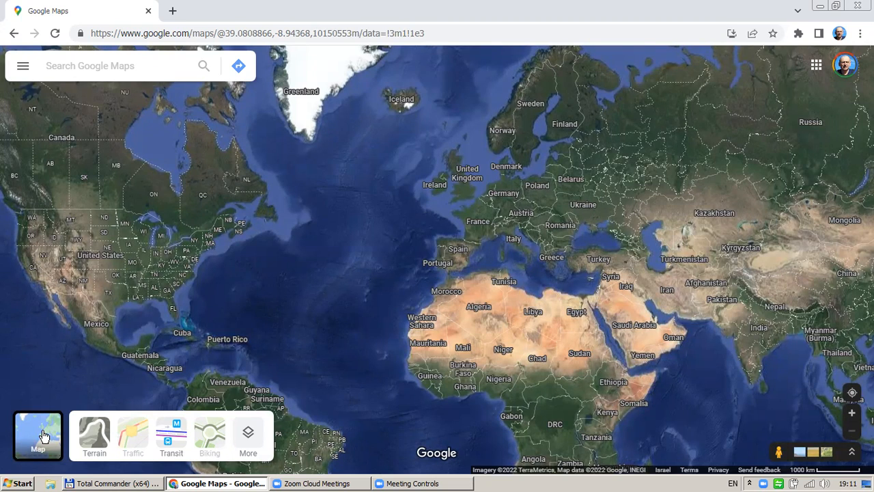
left_click(41, 435)
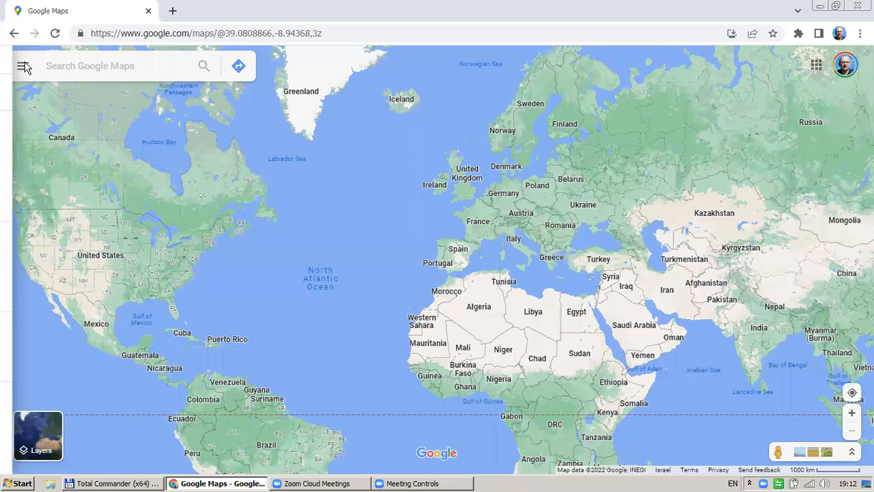
Create a new custom map from the saved maps in Your places
left_click(24, 67)
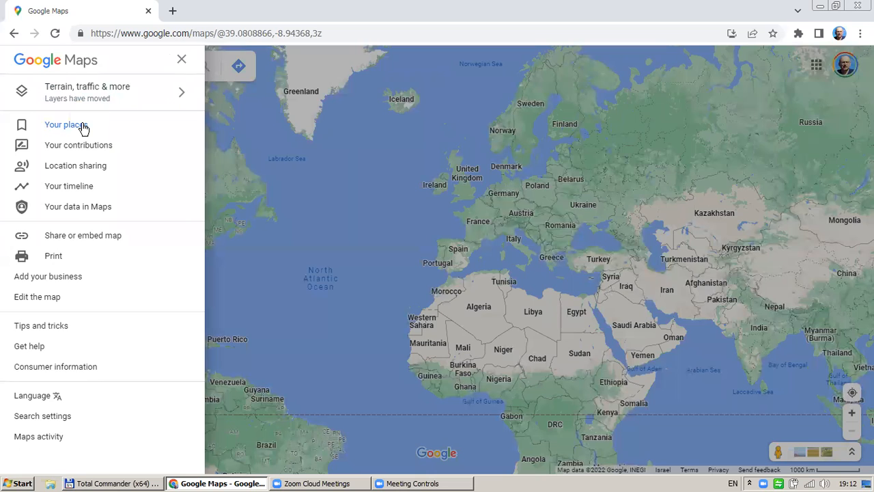
left_click(66, 125)
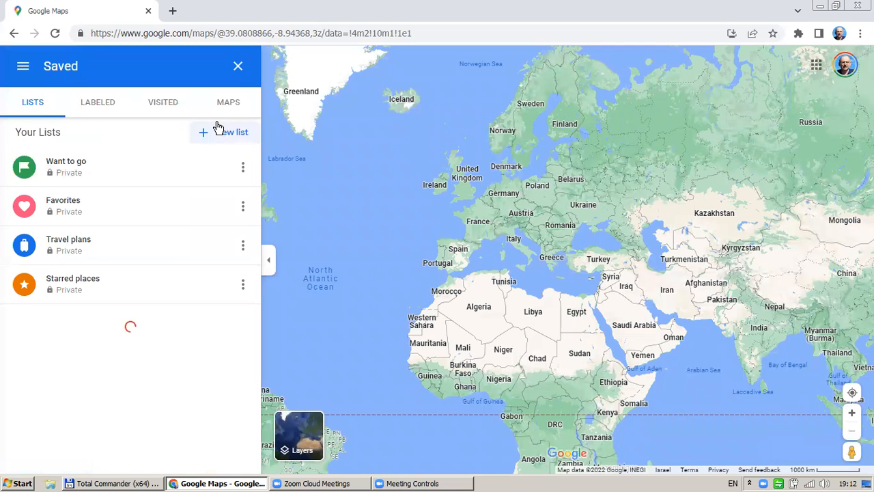
left_click(229, 106)
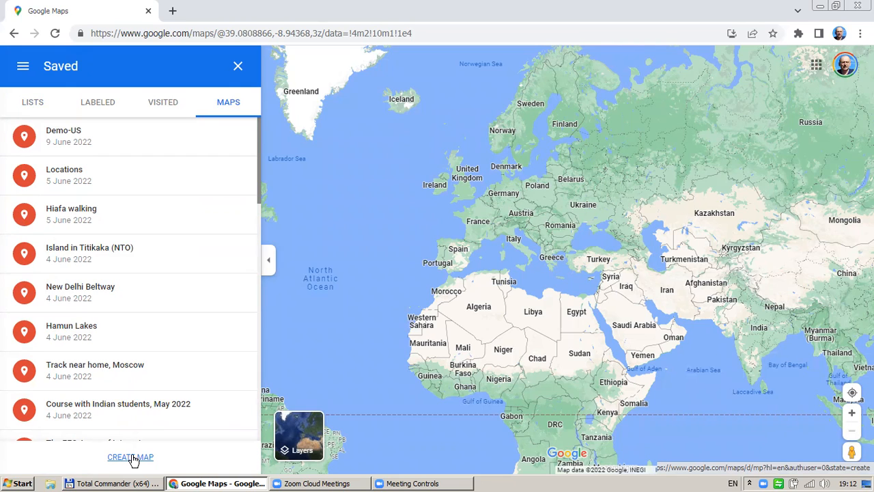
left_click(133, 457)
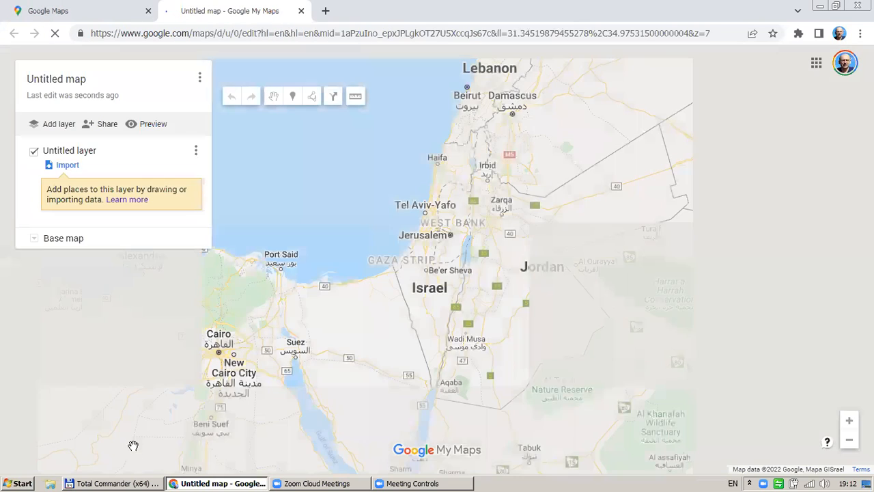
scroll(334, 271, "down", 5)
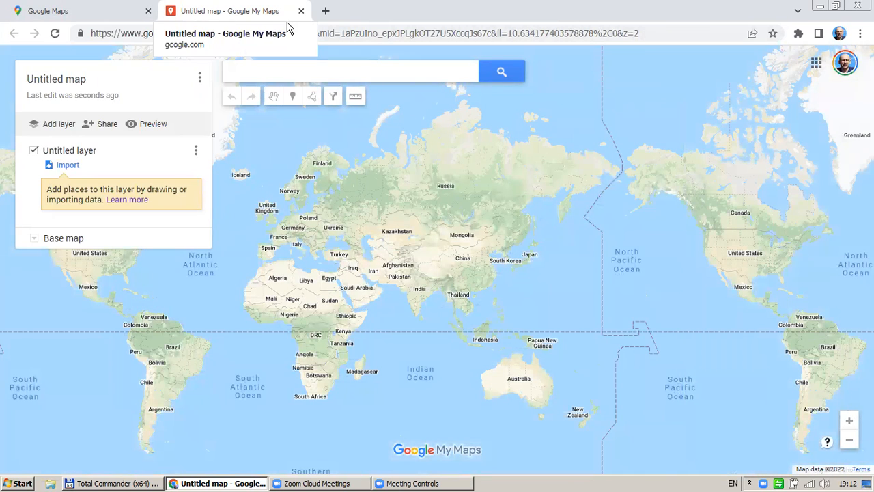
left_click(127, 15)
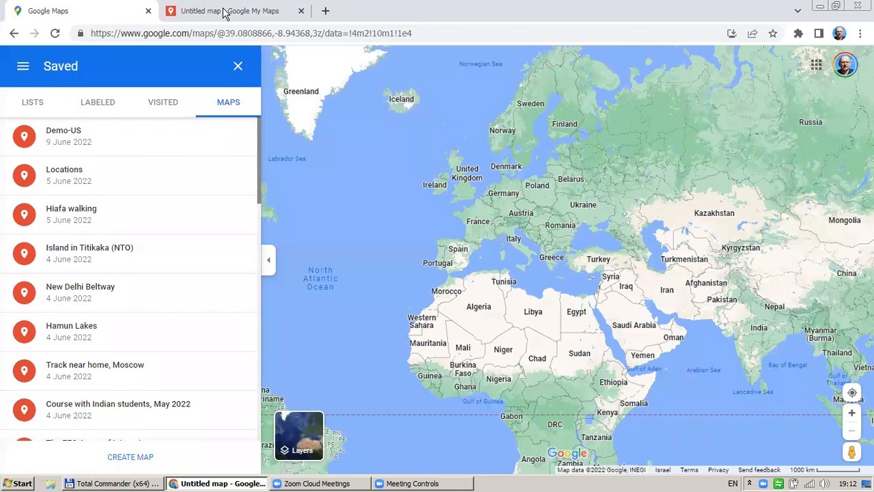
left_click(225, 12)
left_click(104, 21)
left_click(238, 15)
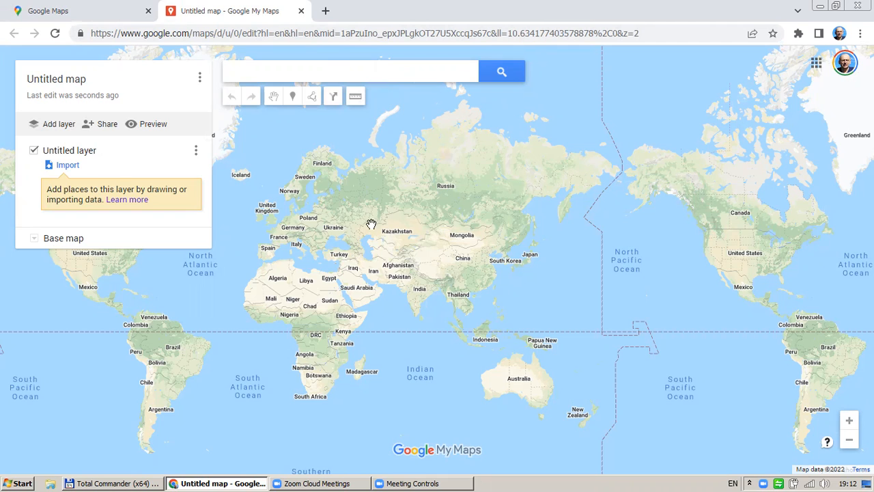
Locate the Washington, D.C. area on the US East Coast in the new map
left_click_drag(393, 228, 511, 210)
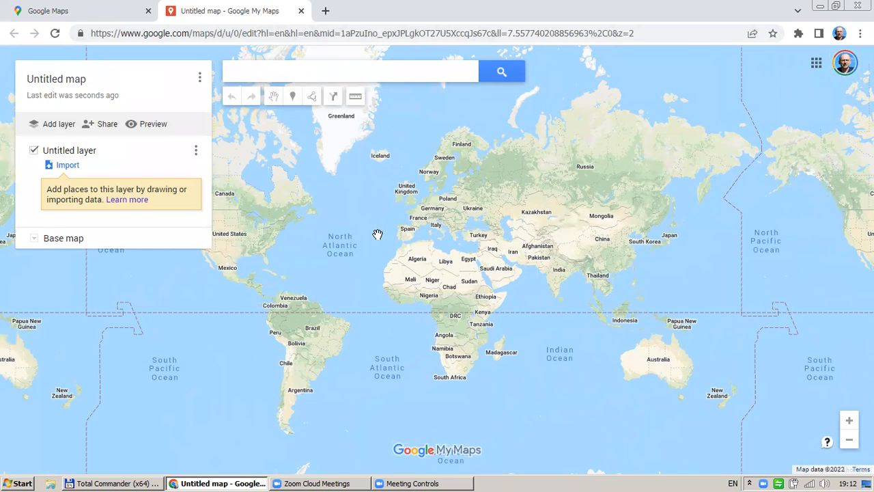
left_click_drag(480, 249, 587, 262)
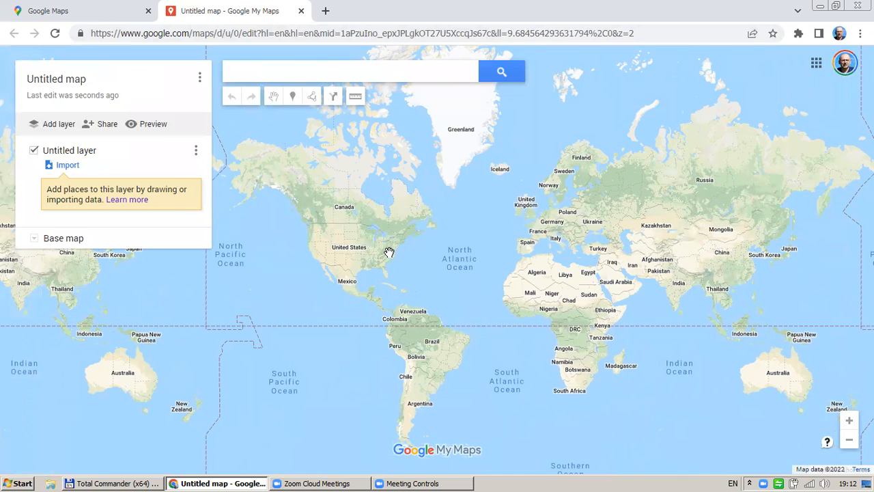
scroll(389, 254, "up", 4)
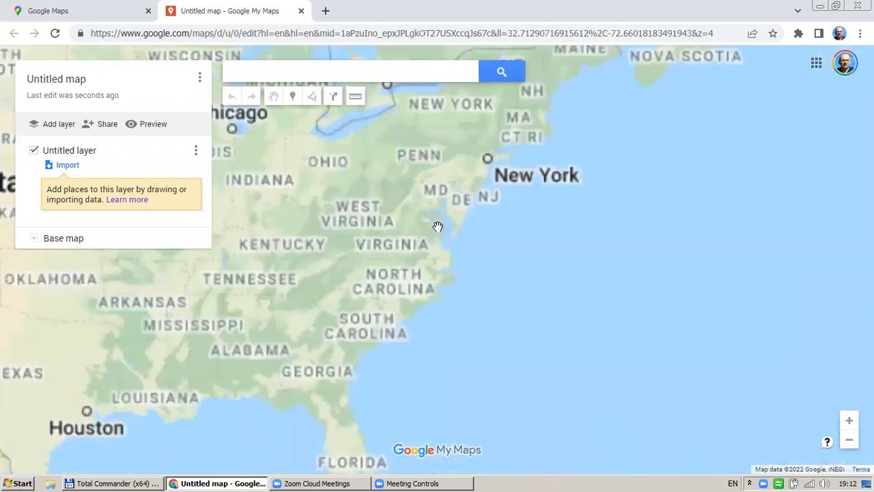
left_click_drag(462, 189, 439, 259)
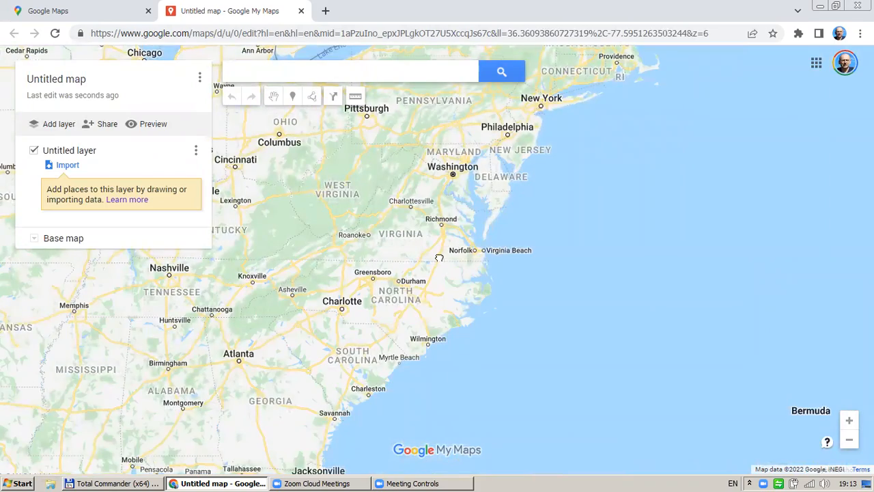
scroll(432, 241, "up", 2)
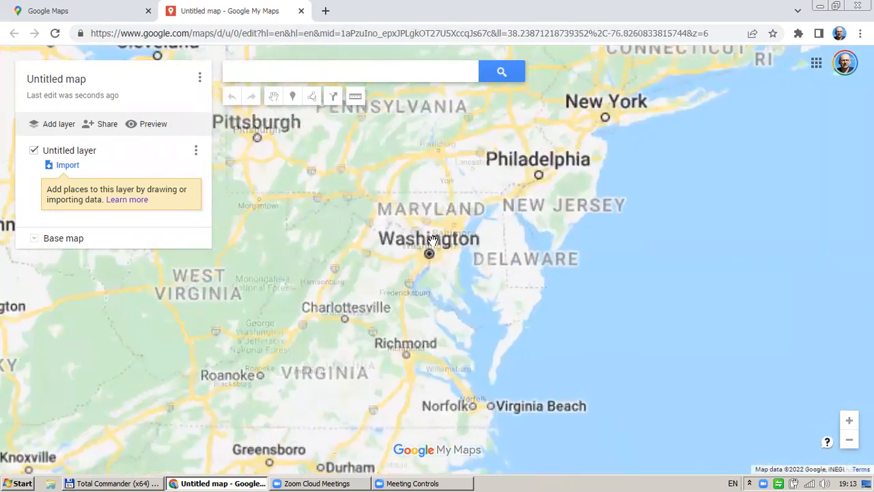
scroll(433, 240, "up", 2)
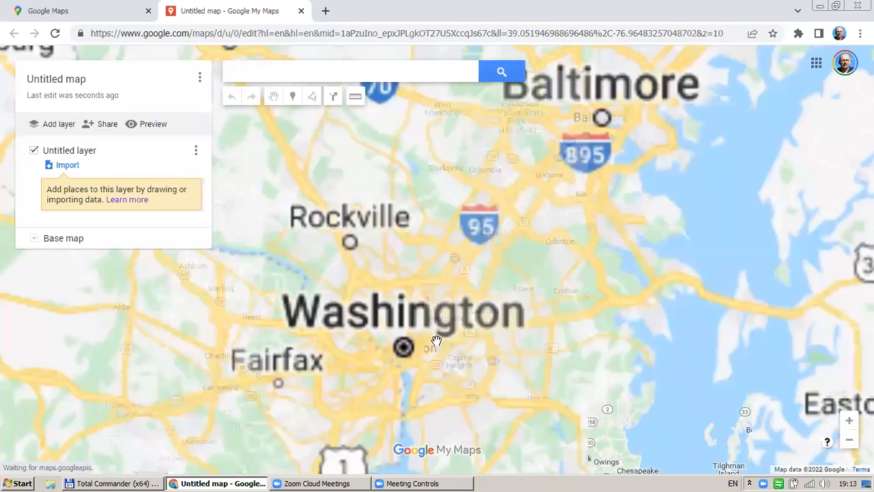
scroll(458, 338, "up", 2)
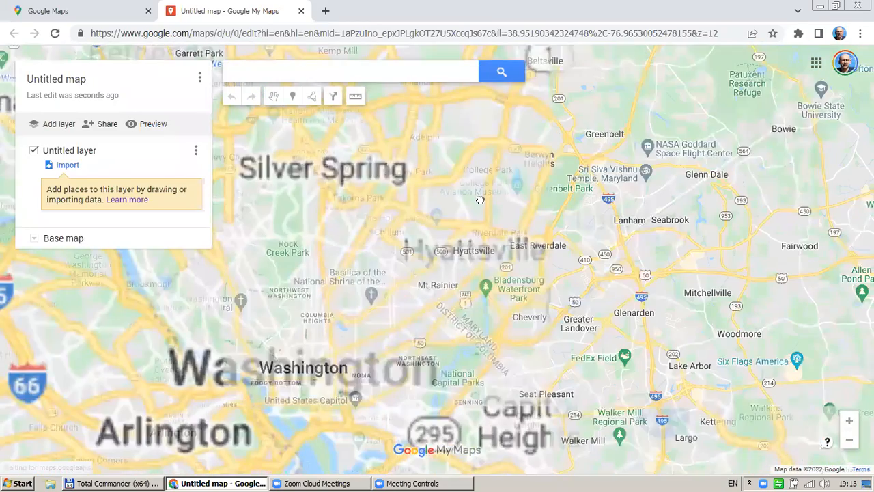
left_click_drag(419, 362, 373, 395)
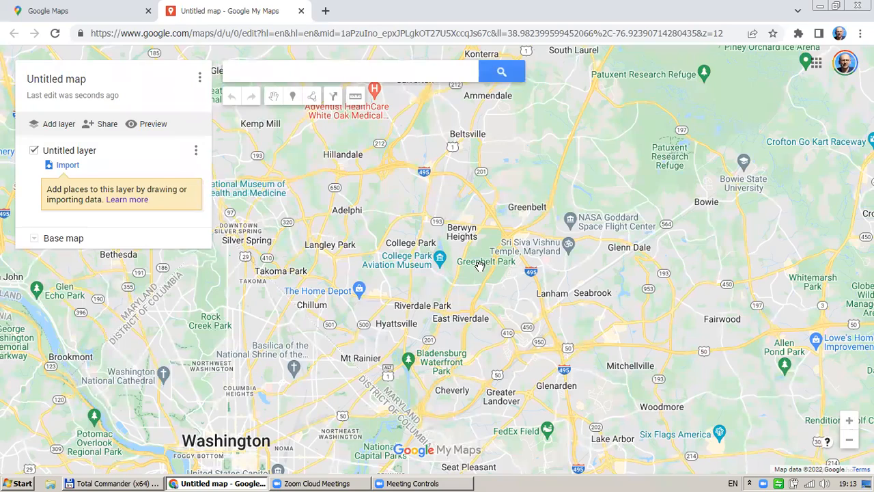
Locate Lake Artemesia, west of Greenbelt Park, and frame the whole lake
scroll(481, 250, "up", 2)
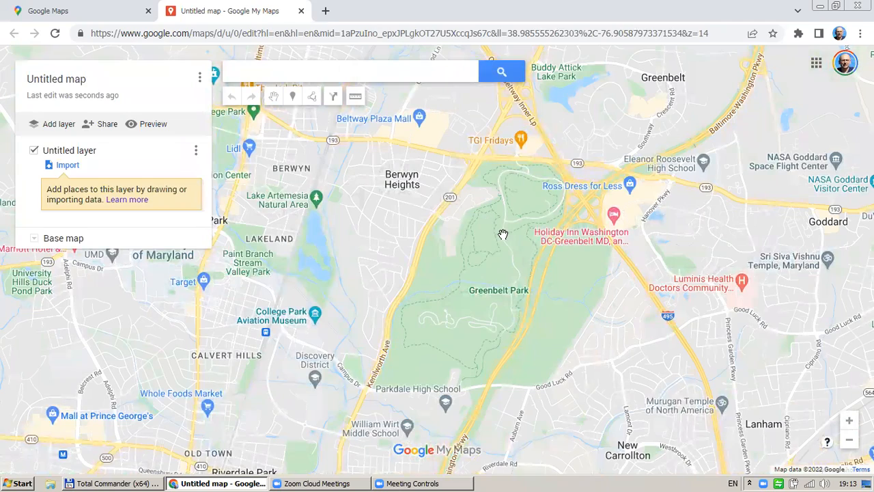
left_click_drag(502, 233, 562, 196)
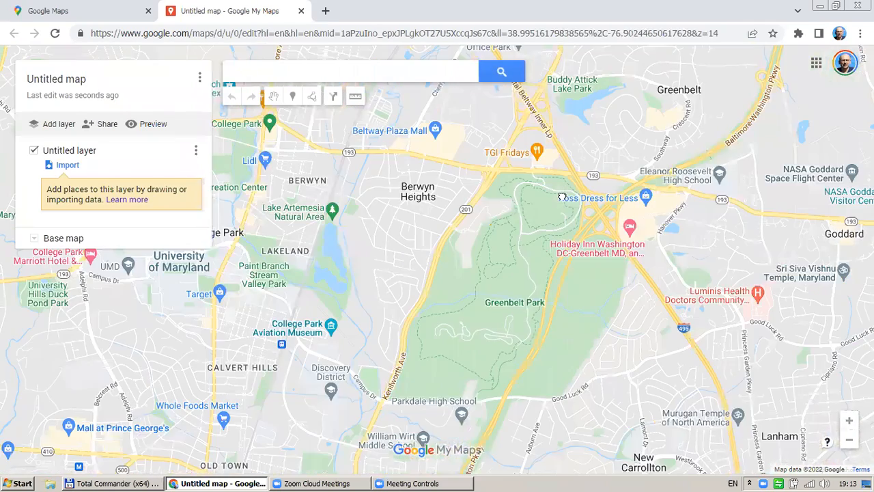
scroll(343, 220, "up", 1)
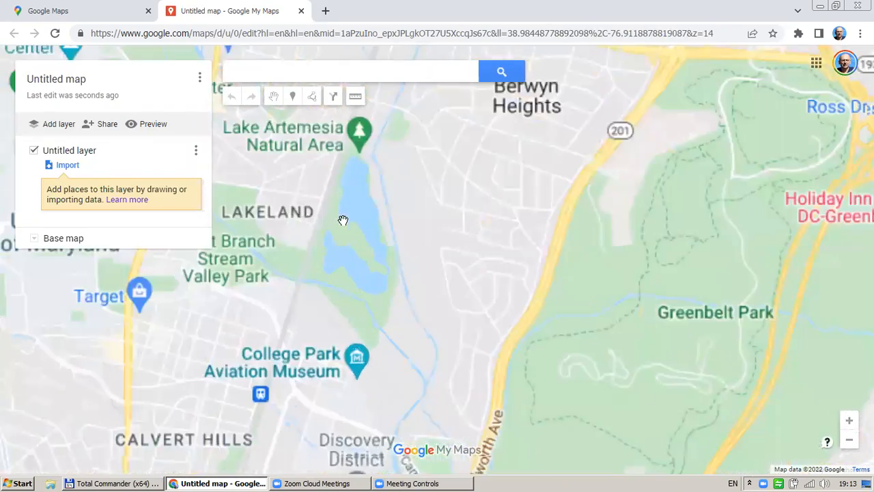
scroll(363, 235, "up", 2)
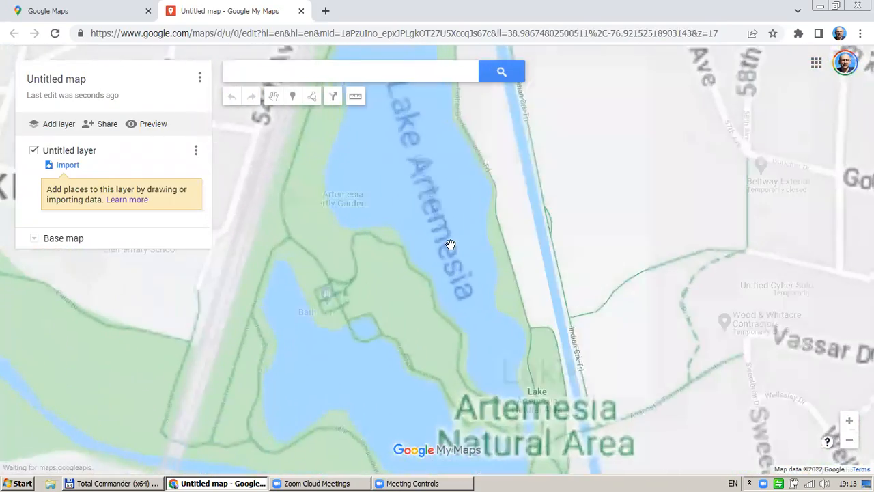
left_click_drag(451, 235, 451, 244)
scroll(451, 243, "down", 1)
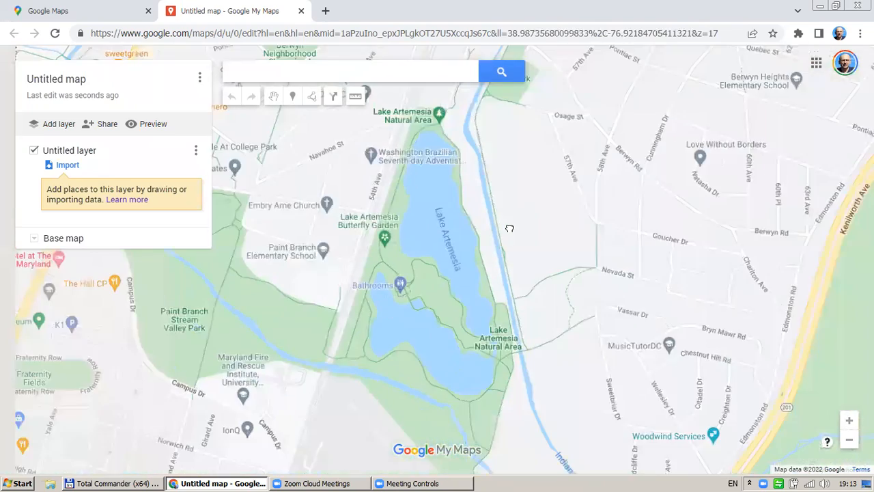
scroll(509, 228, "down", 1)
scroll(508, 226, "up", 1)
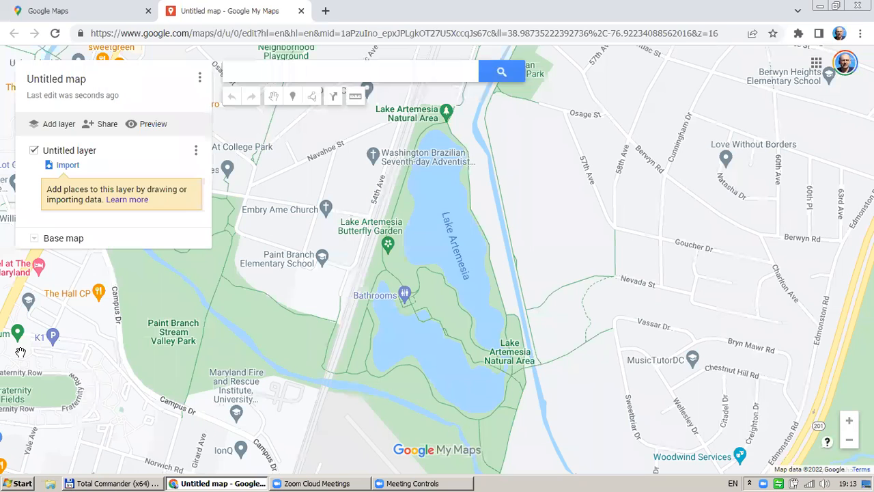
Set the base map to Satellite and bring the northern part of Lake Artemesia into close view
left_click(34, 239)
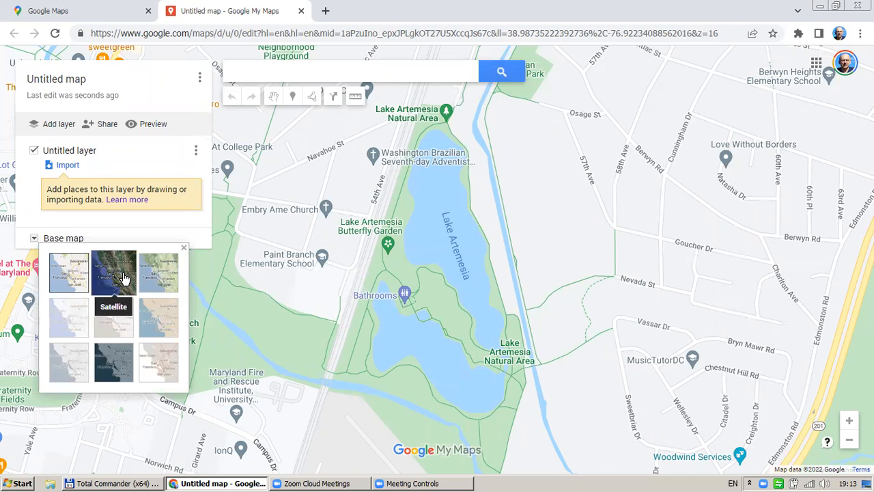
left_click(123, 276)
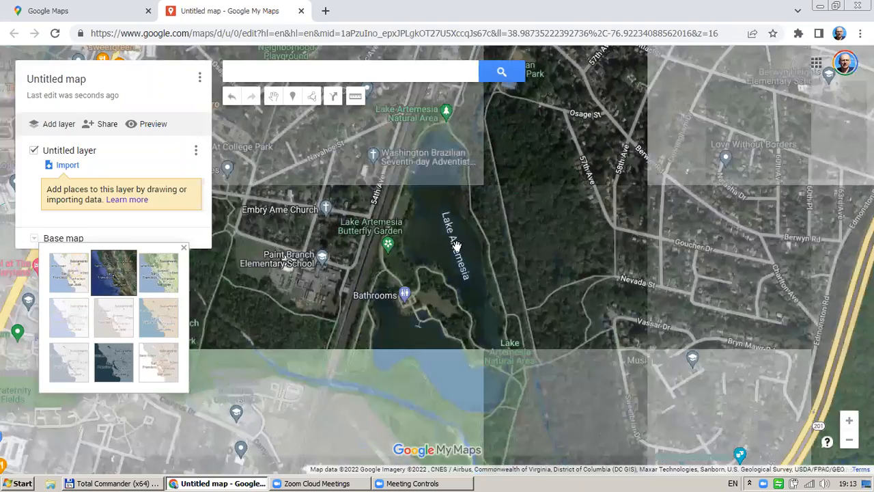
scroll(444, 188, "up", 1)
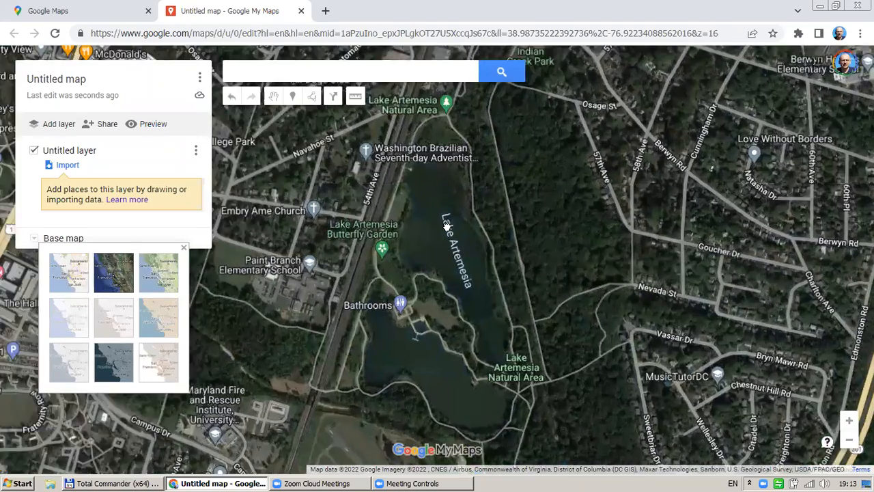
left_click(428, 237)
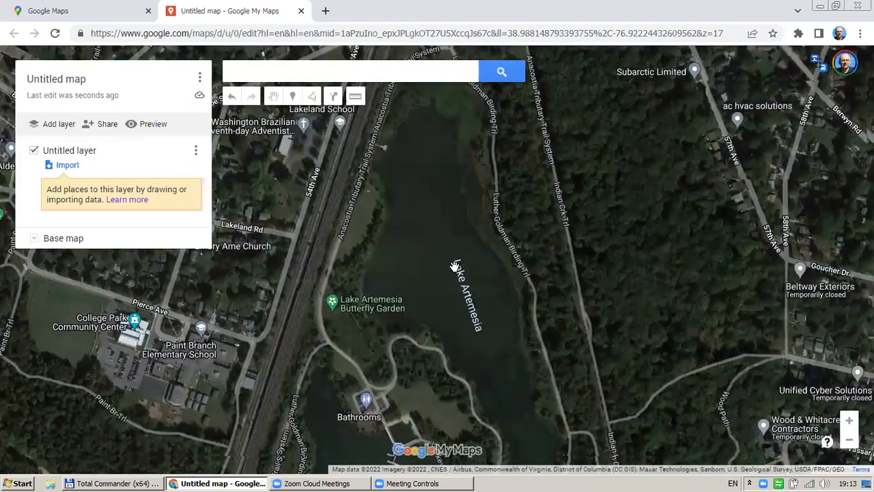
left_click_drag(454, 266, 451, 312)
scroll(376, 275, "up", 1)
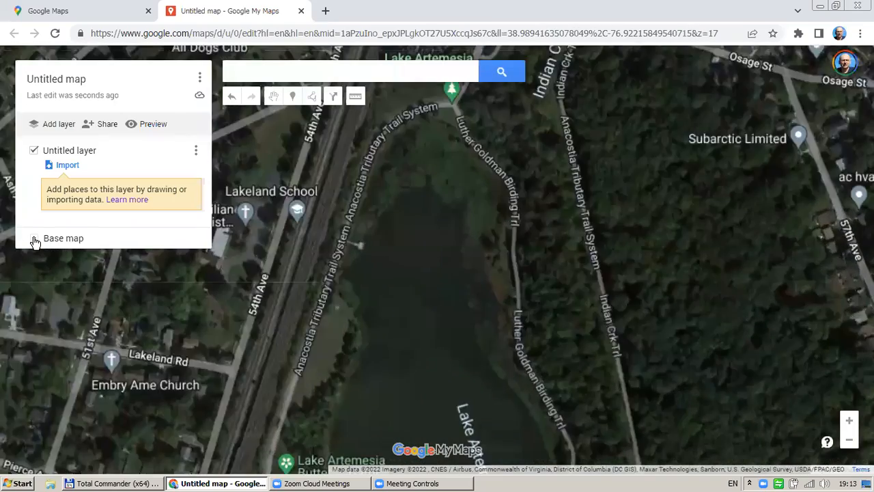
Compare the default map style with the Satellite base map at Lake Artemesia, returning to Satellite
left_click(34, 239)
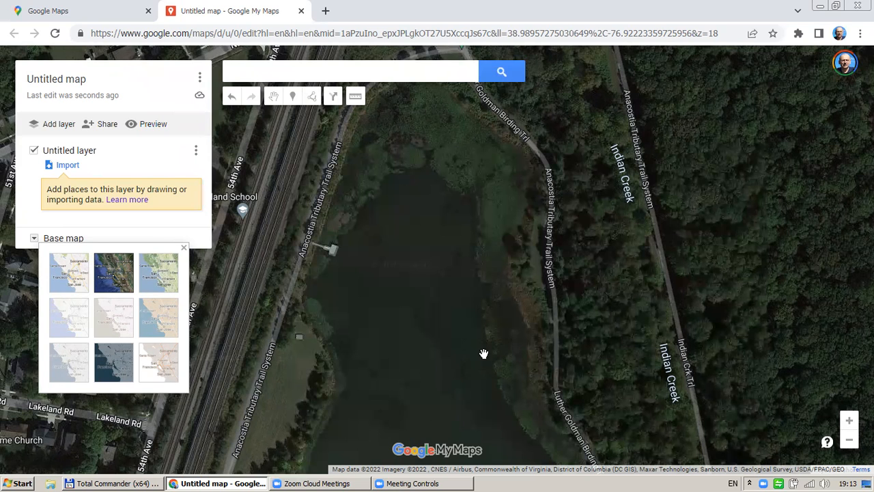
left_click(64, 284)
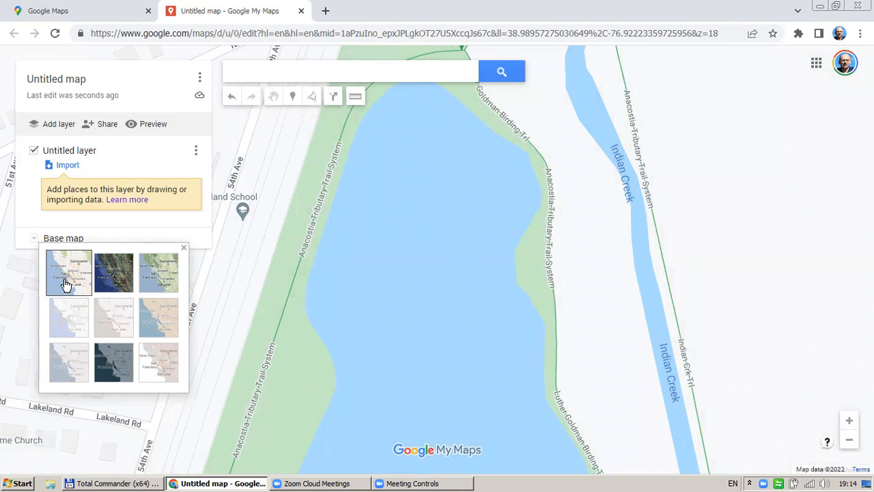
left_click(106, 281)
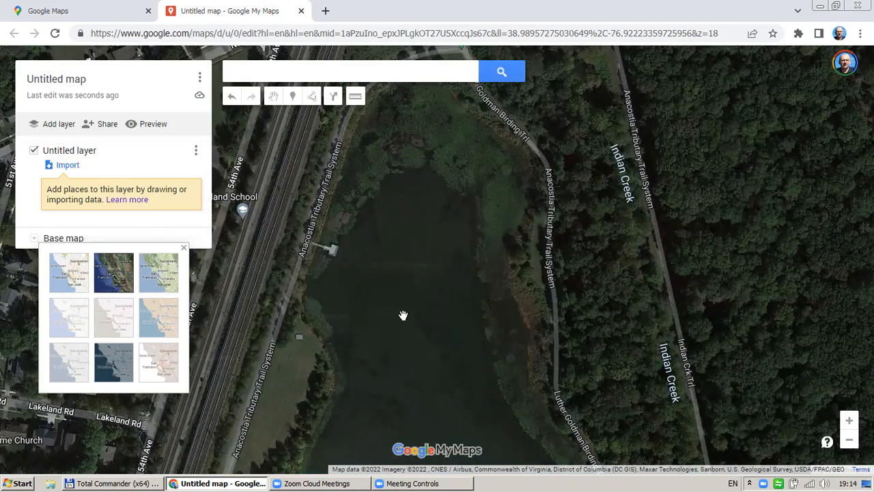
Examine the satellite imagery around Lake Artemesia, from its northern end to the butterfly garden and back
scroll(439, 319, "down", 2)
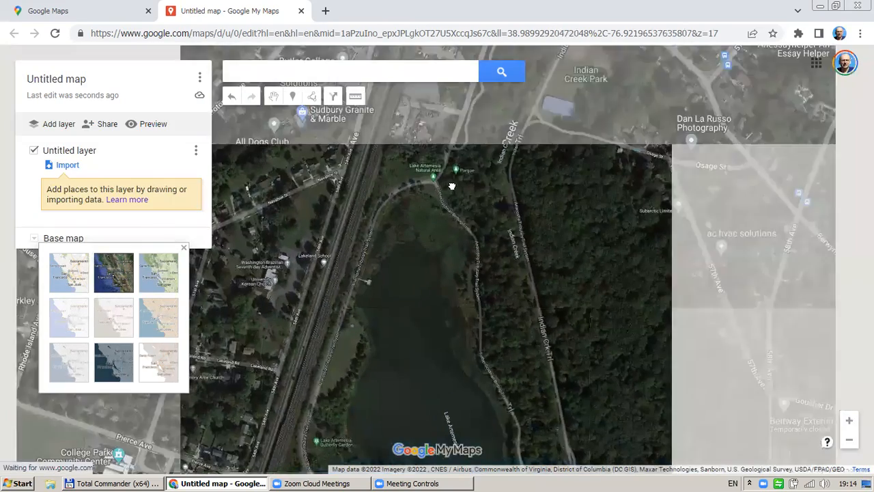
key("Down")
key("Down")
key("Down")
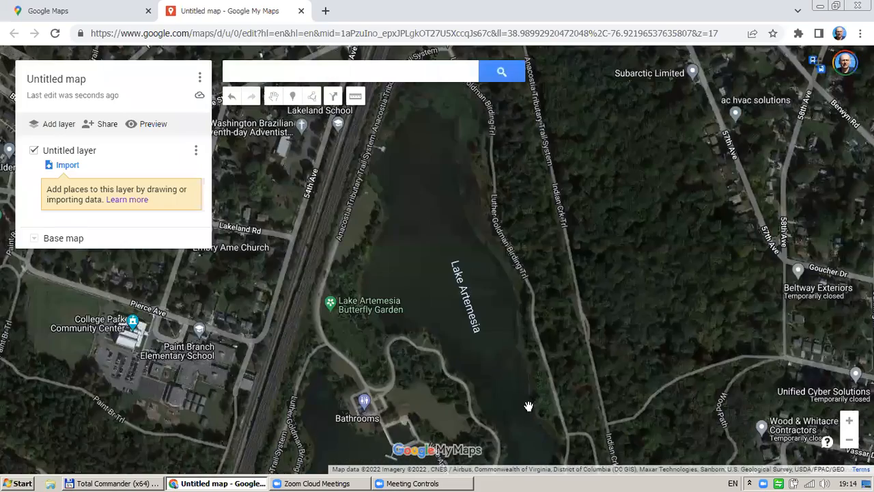
key("Up")
key("Up")
key("Up")
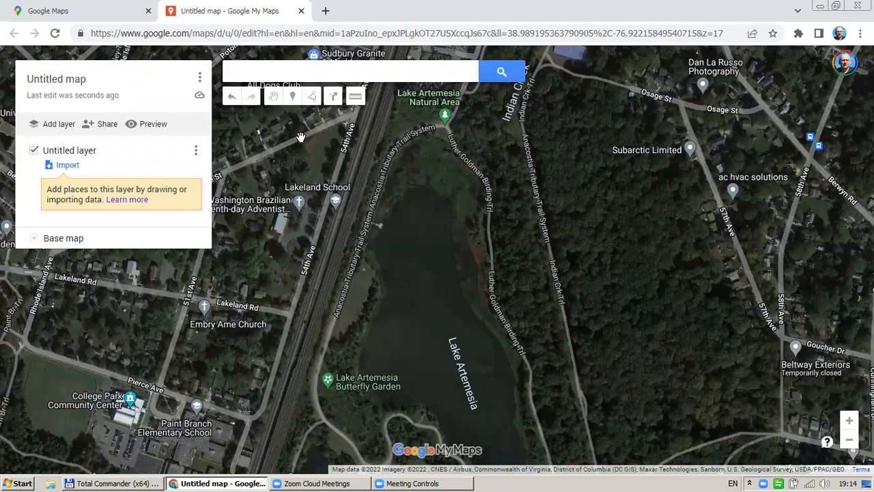
Start a line or shape beside the northwestern pier and trace Lake Artemesia's northwest water edge up to the lily pads at the north end
left_click(313, 98)
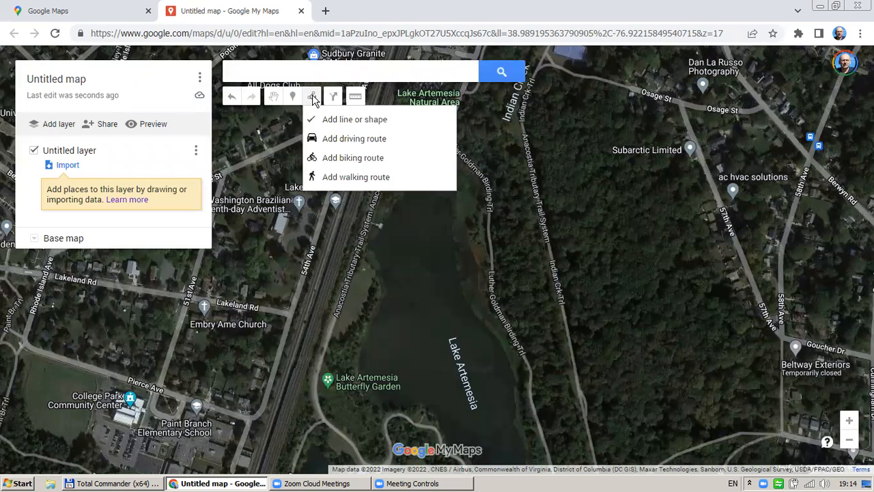
left_click(341, 120)
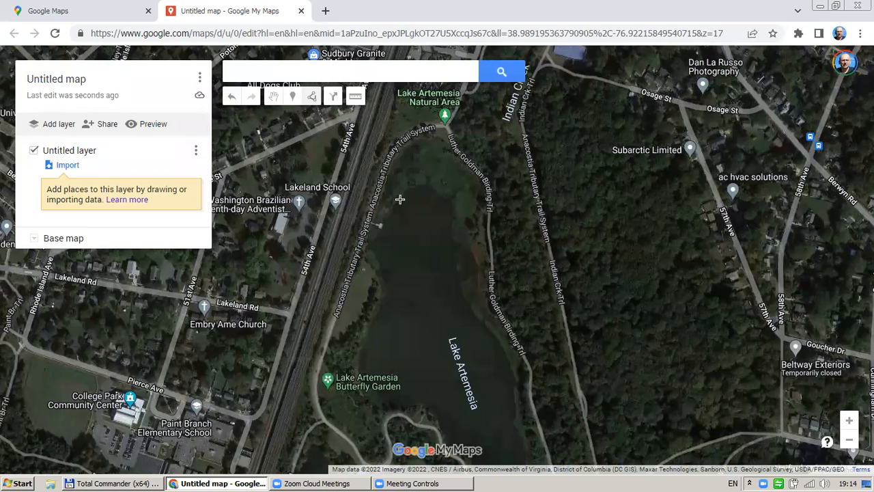
scroll(400, 199, "up", 3)
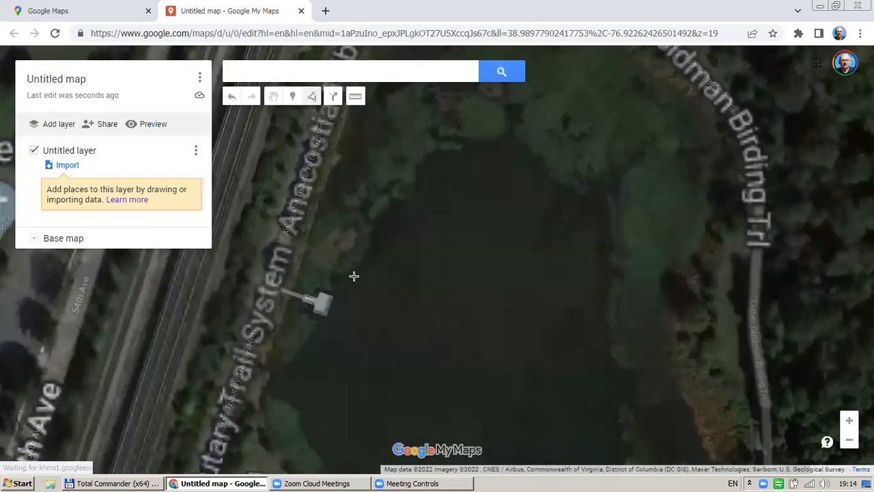
left_click(352, 267)
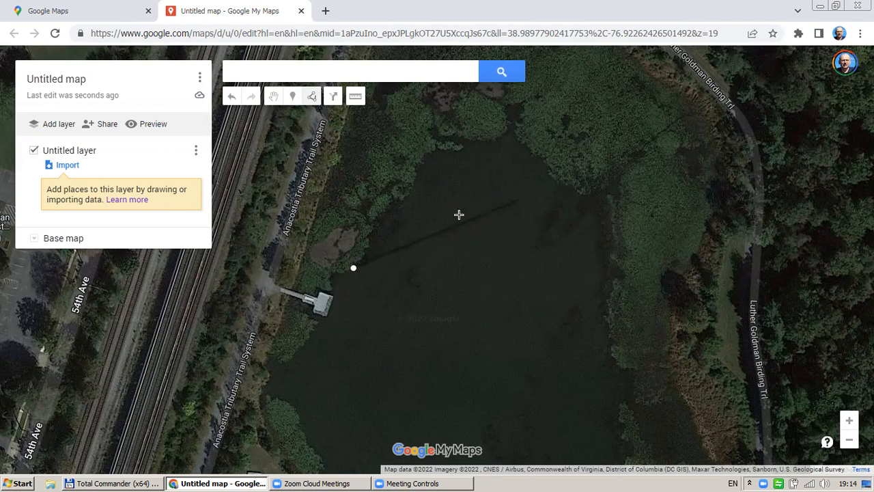
left_click(365, 252)
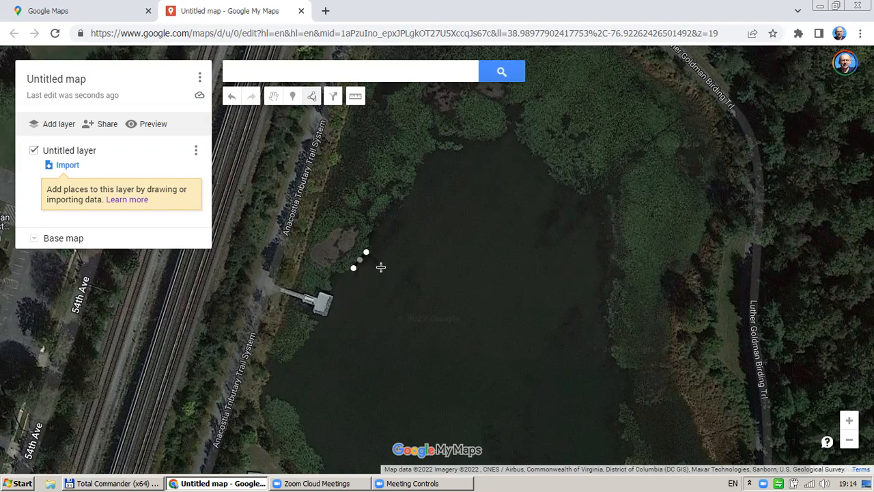
left_click(371, 234)
left_click(385, 212)
left_click(406, 201)
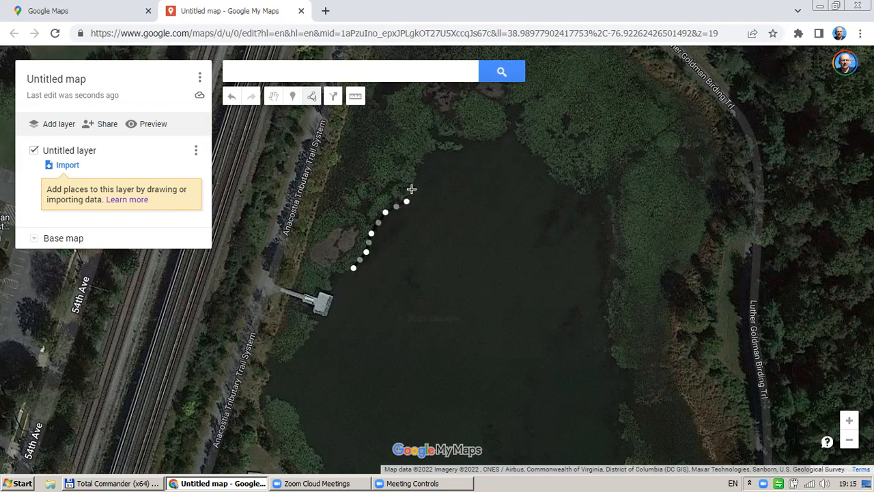
left_click(414, 186)
left_click(418, 166)
left_click(433, 151)
left_click(444, 146)
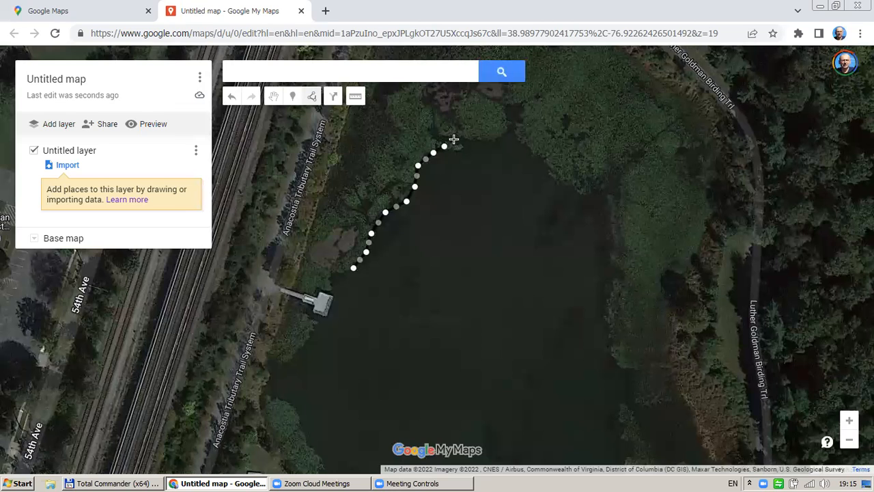
Continue the outline east along the lily-pad edge at the lake's north end to the northeastern corner of open water
left_click(478, 143)
left_click(503, 139)
left_click(515, 139)
left_click(536, 156)
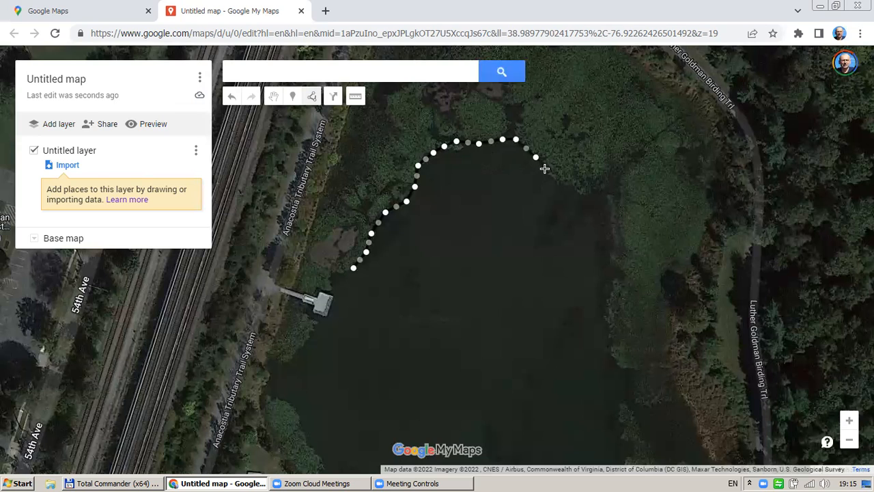
left_click(550, 172)
left_click(566, 186)
left_click(584, 194)
left_click(602, 192)
Extend the outline south from the northeastern corner along the straight edge of the vegetation on the lake's east side
left_click(610, 211)
left_click(612, 234)
left_click(611, 256)
left_click(608, 280)
left_click(609, 310)
left_click(611, 334)
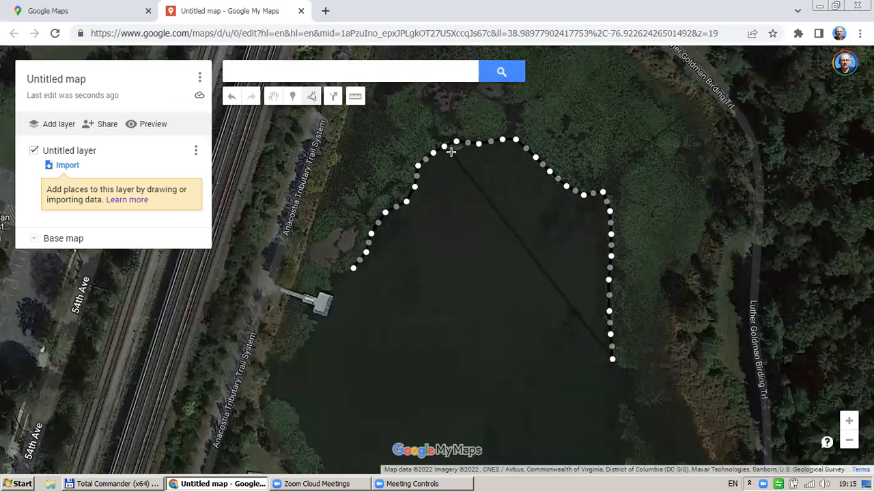
Carry the outline further down the east shore to where the bank starts bending southeast toward the Luther Goldman Birding Trail
scroll(450, 151, "down", 2)
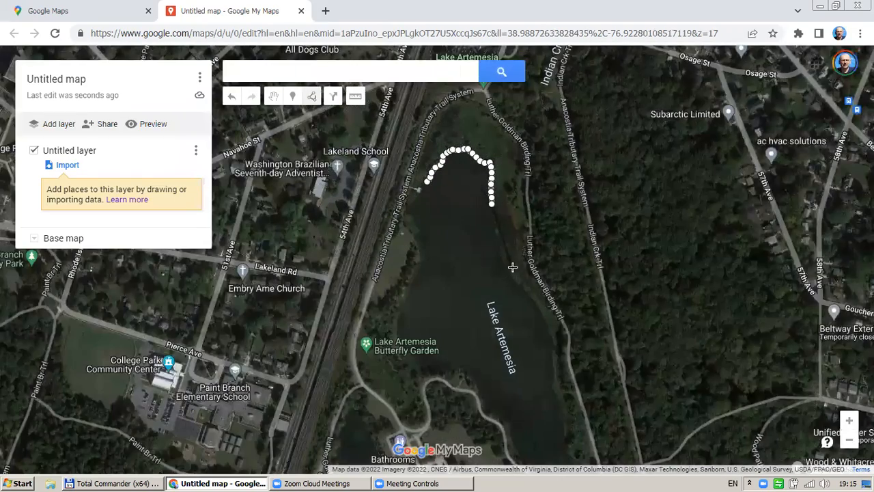
scroll(457, 156, "up", 2)
scroll(471, 297, "up", 2)
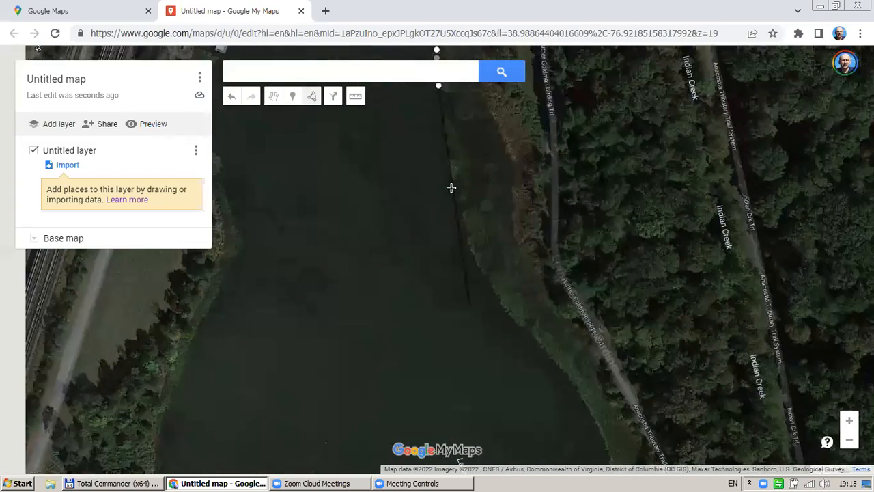
scroll(455, 216, "down", 1)
left_click(457, 218)
left_click(465, 248)
left_click(474, 282)
left_click(491, 305)
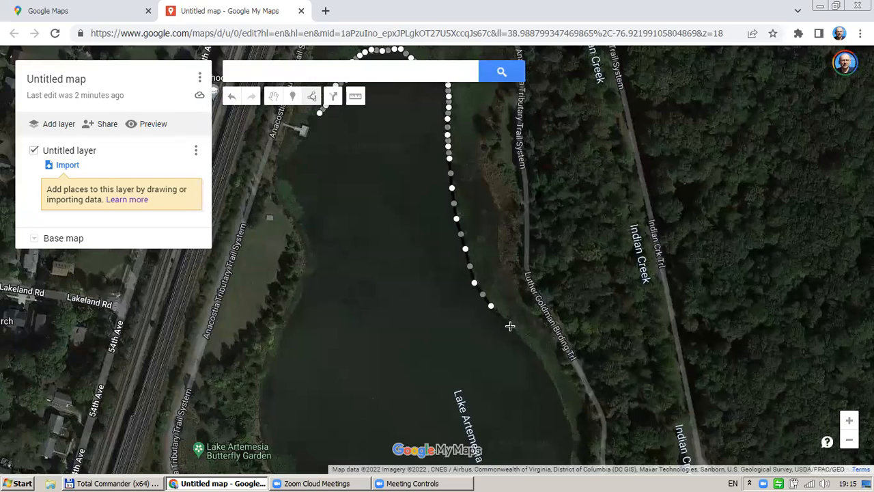
Trace the curved east bank beside the Anacostia Tributary Trail, following the shoreline bulge east of the Lake Artemesia label
scroll(434, 256, "down", 1)
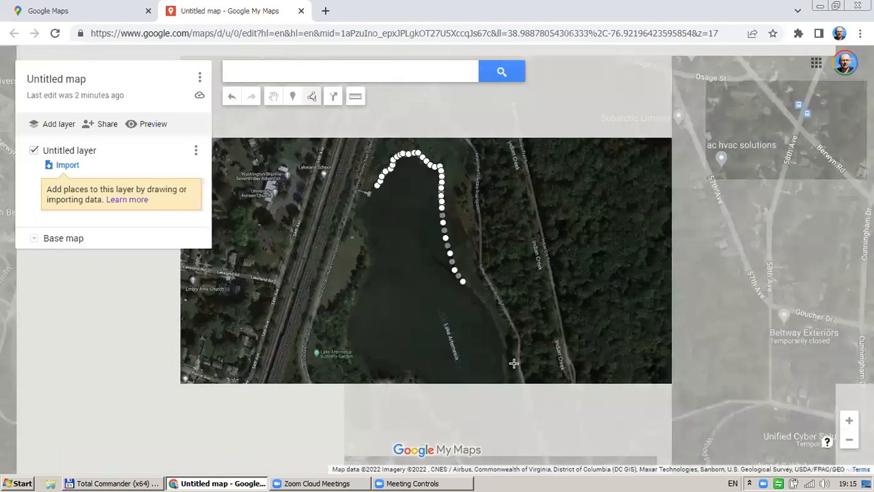
scroll(492, 321, "up", 1)
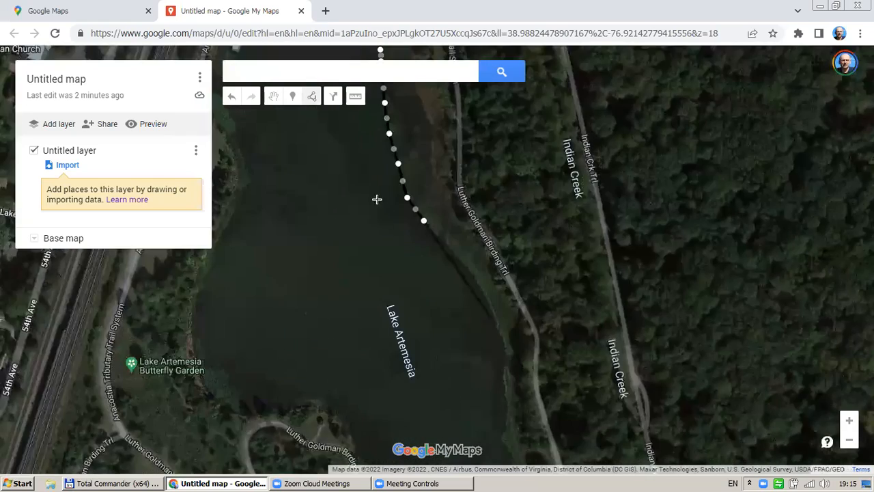
scroll(377, 199, "up", 1)
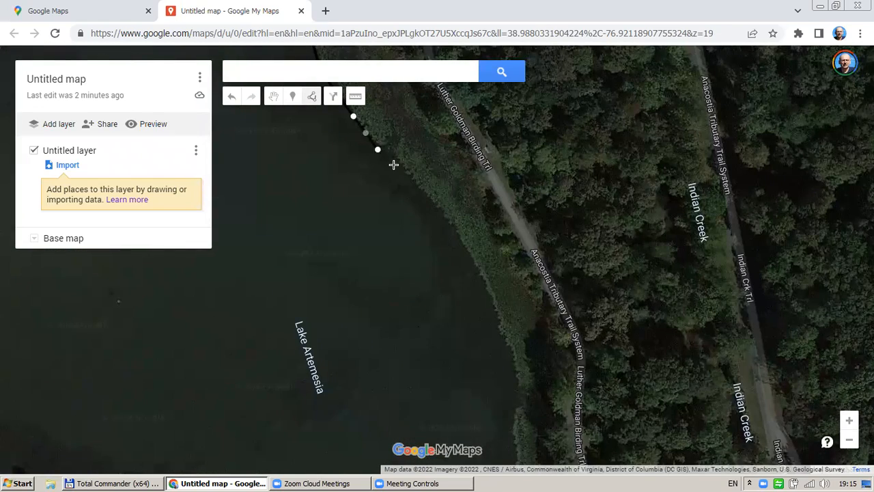
left_click(398, 166)
left_click(440, 211)
left_click(469, 251)
left_click(494, 299)
left_click(507, 339)
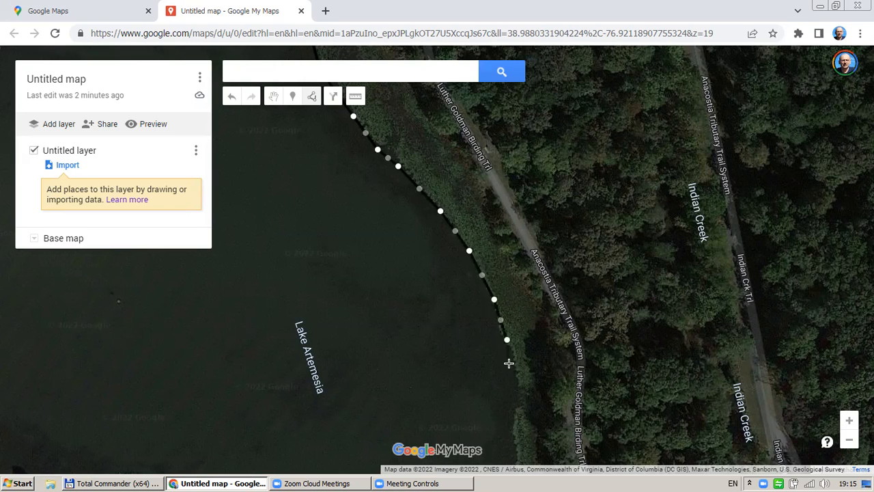
left_click(515, 370)
left_click(520, 404)
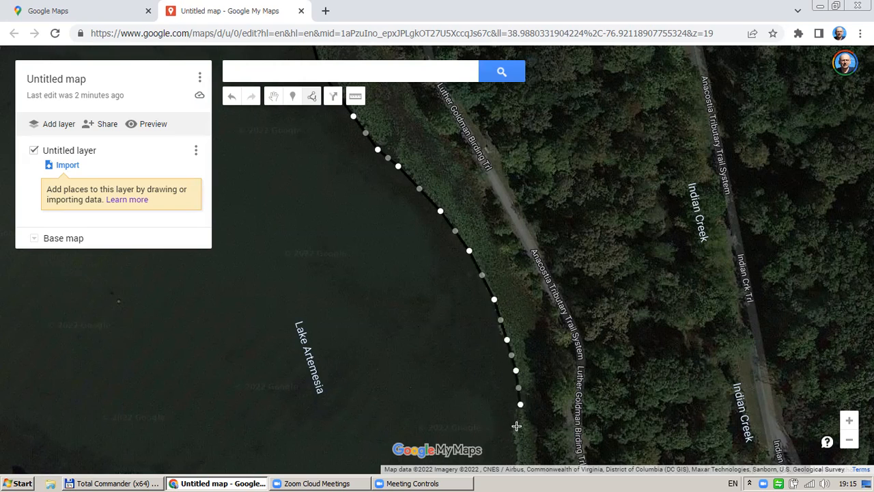
left_click(513, 421)
Continue the outline south along the east bank of the lake's narrowing arm, across the water from the Bathrooms area
scroll(521, 261, "down", 2)
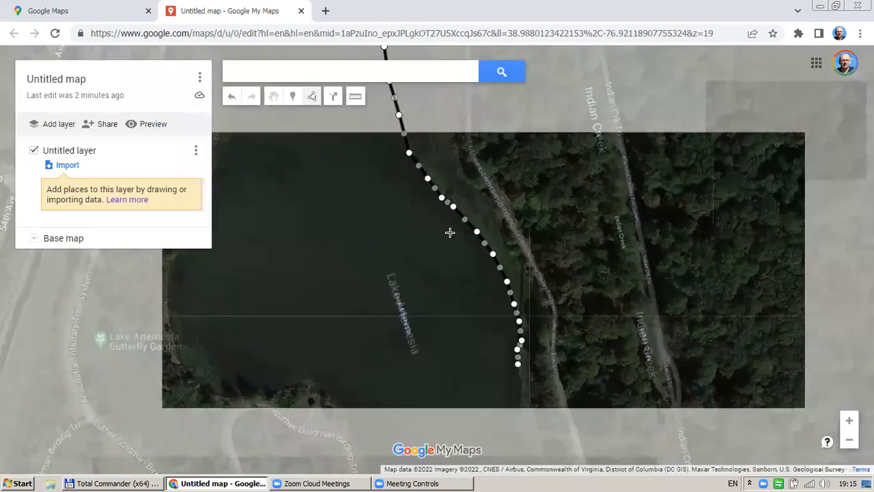
scroll(450, 227, "down", 1)
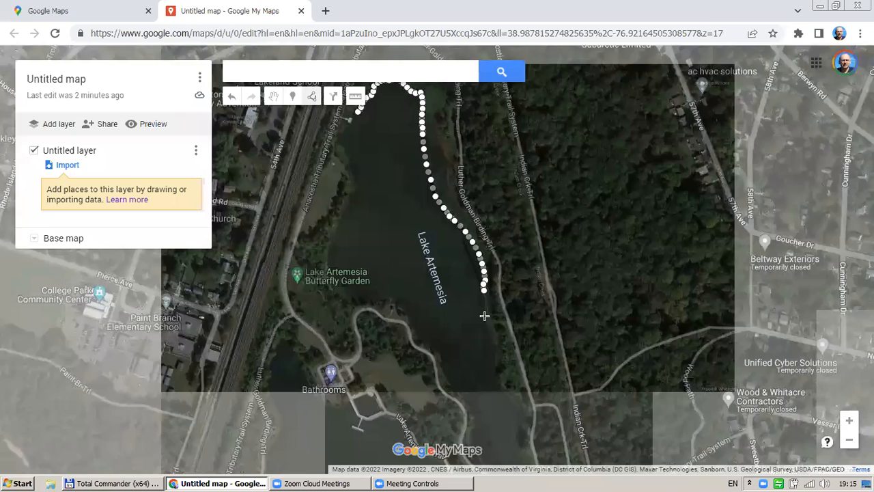
scroll(463, 271, "up", 1)
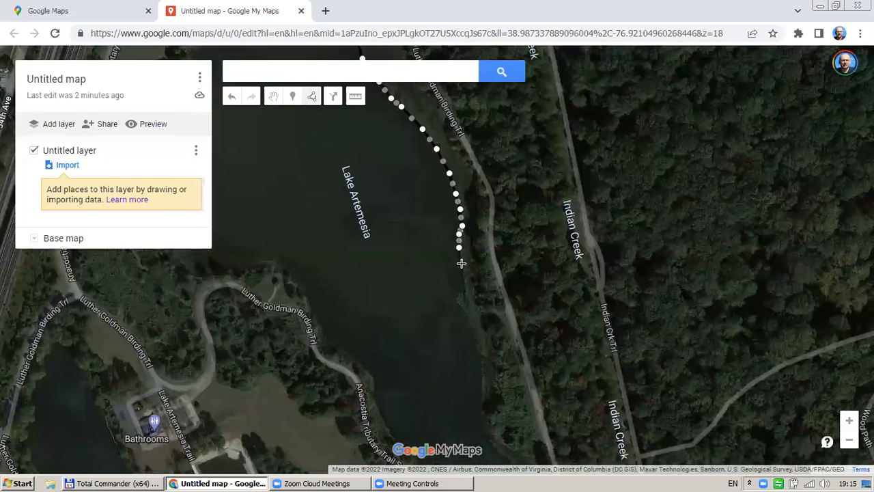
left_click(457, 300)
left_click(464, 317)
left_click(474, 335)
left_click(481, 356)
left_click(482, 390)
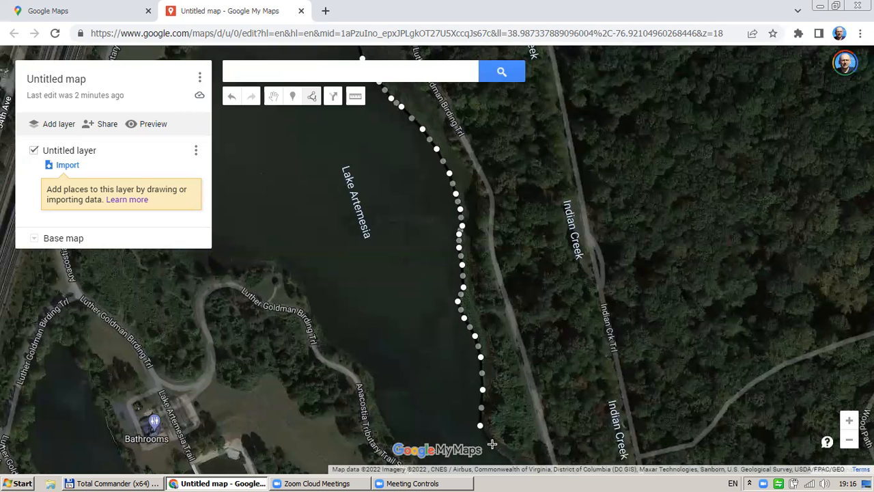
Trace the east bank around the small bay that reaches toward the trail junction near Indian Creek
scroll(439, 208, "down", 1)
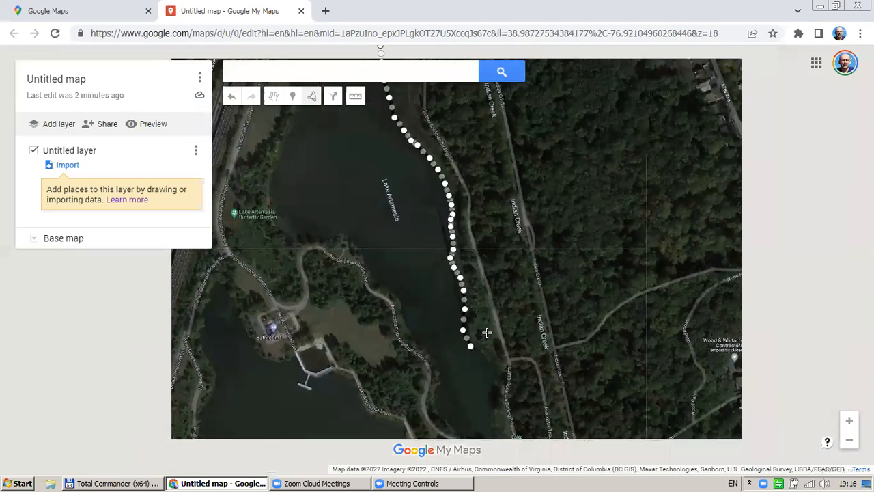
scroll(464, 345, "up", 1)
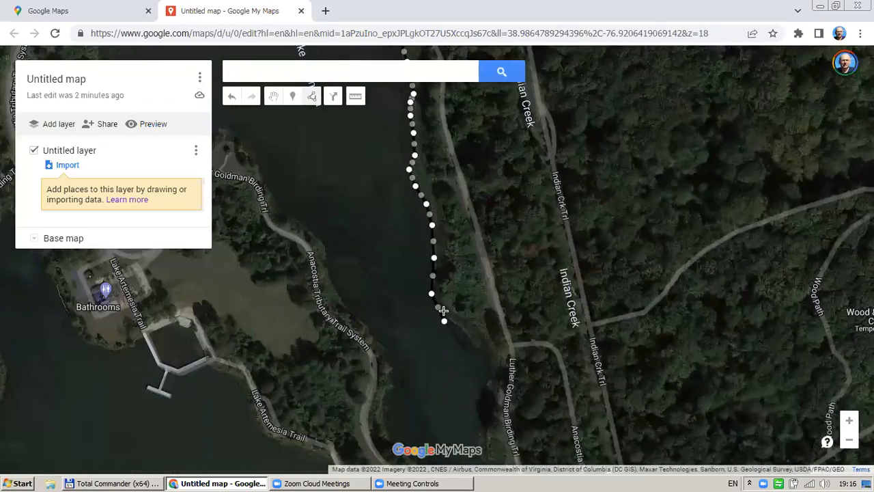
scroll(448, 303, "up", 1)
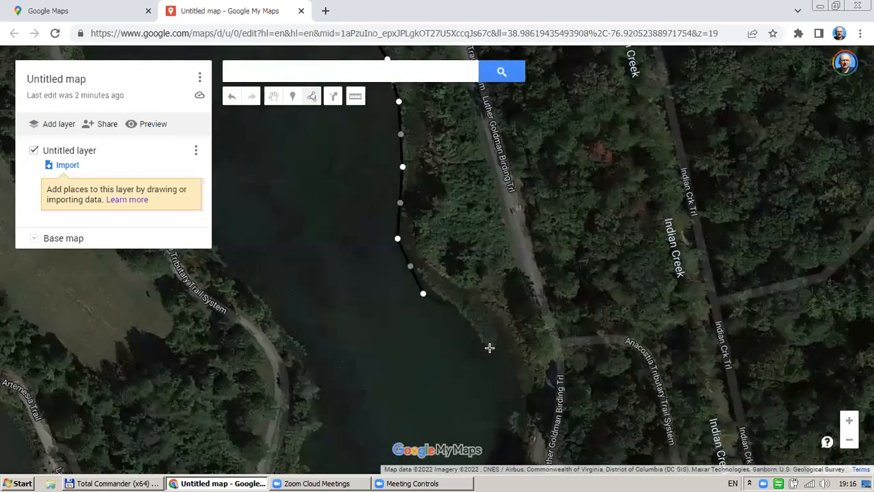
left_click(491, 347)
left_click(500, 342)
left_click(512, 357)
left_click(518, 396)
Extend the outline south from the small bay along the east bank to the Lake Artemesia Natural Area label
scroll(535, 260, "down", 1)
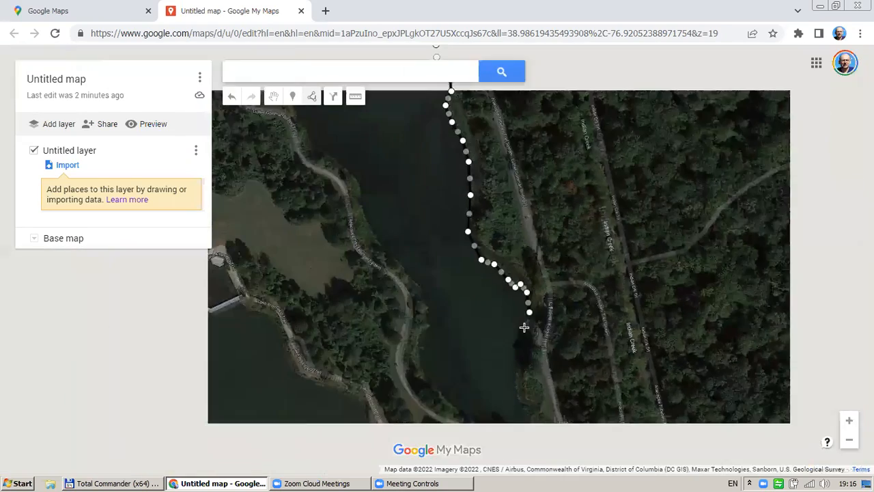
left_click(516, 364)
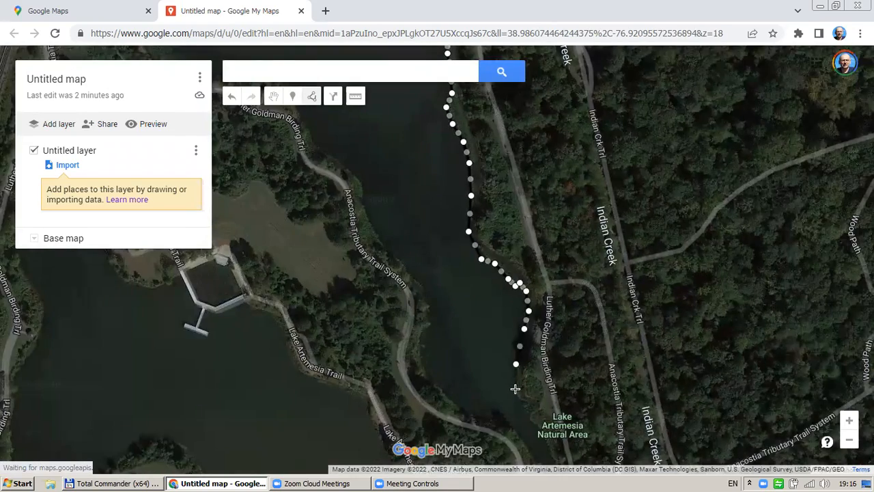
left_click(516, 390)
left_click(526, 408)
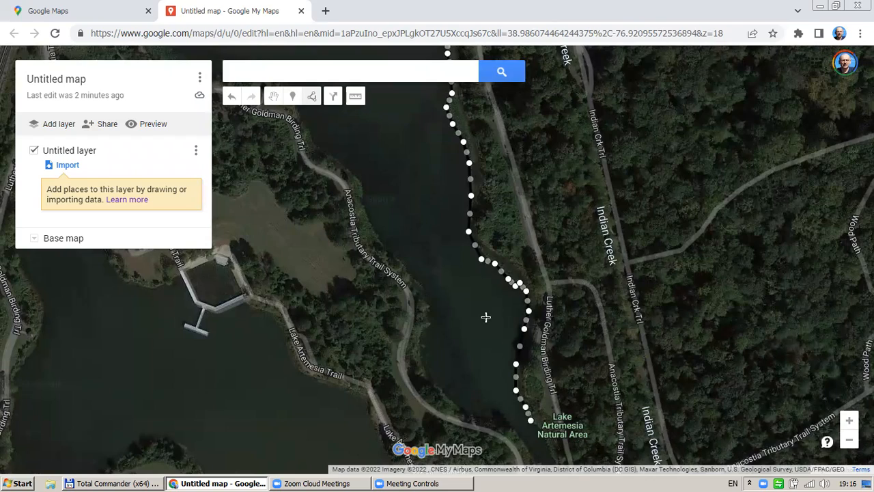
Take the outline around the narrow southern tip of the lake's eastern arm and onto its west bank
scroll(507, 328, "down", 2)
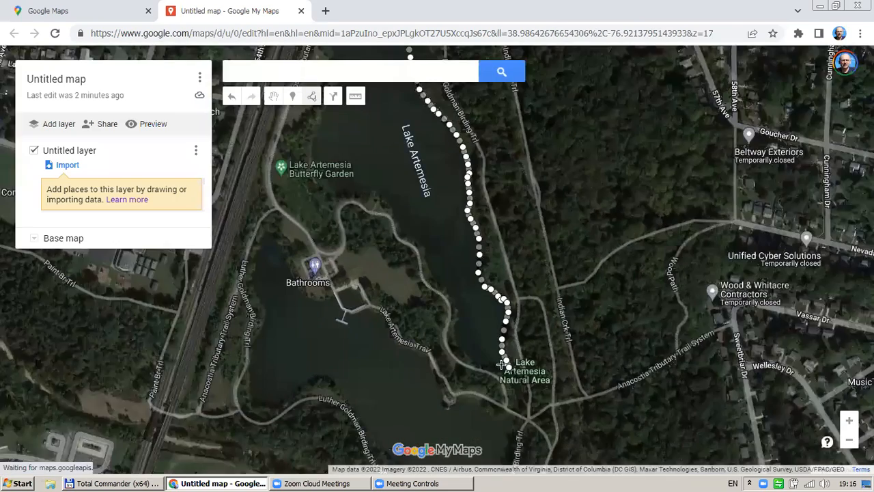
scroll(520, 387, "up", 2)
left_click(517, 398)
left_click(509, 410)
left_click(498, 391)
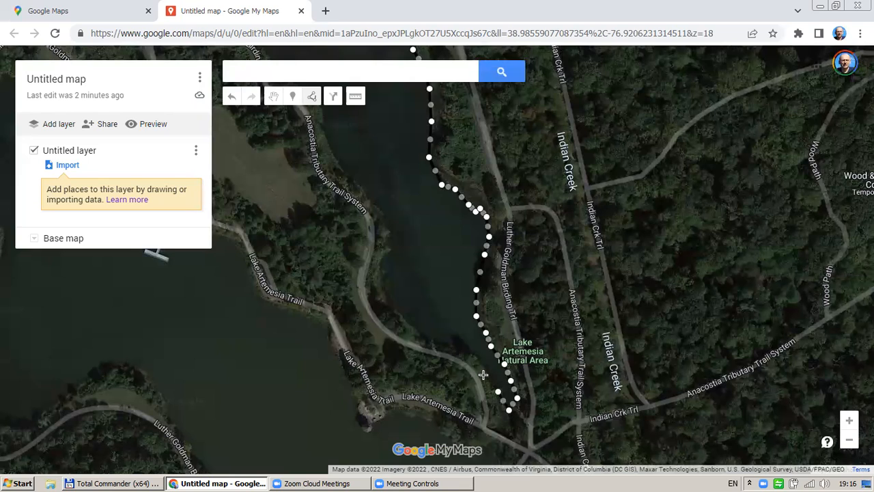
Trace the west bank of the southern arm northward, following the bend of the adjacent Anacostia Tributary Trail
left_click(443, 344)
left_click(419, 335)
left_click(404, 320)
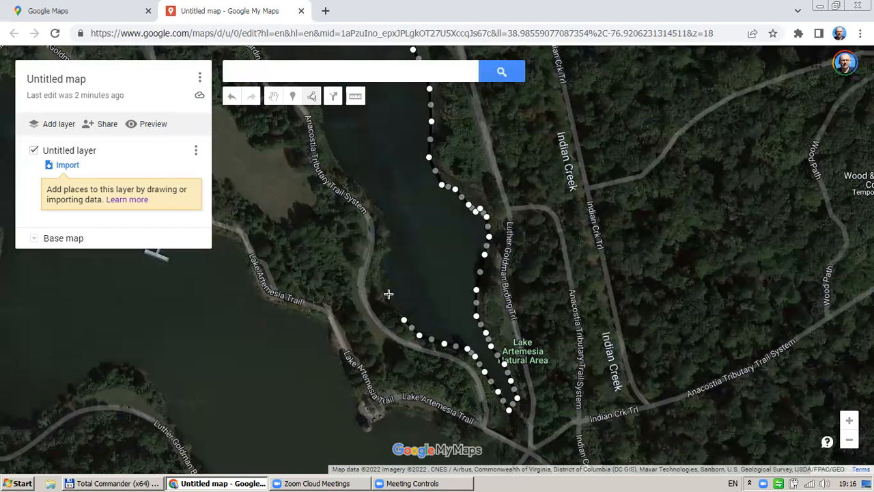
left_click(388, 300)
left_click(380, 277)
left_click(390, 243)
left_click(388, 220)
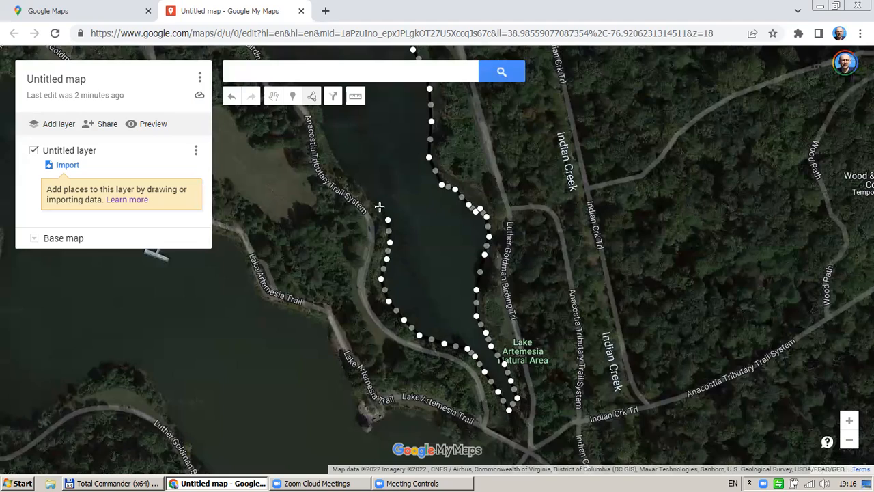
Zoom in closely and continue the outline northwest along the wooded west bank, with closely spaced points beside the trail
scroll(447, 367, "down", 2)
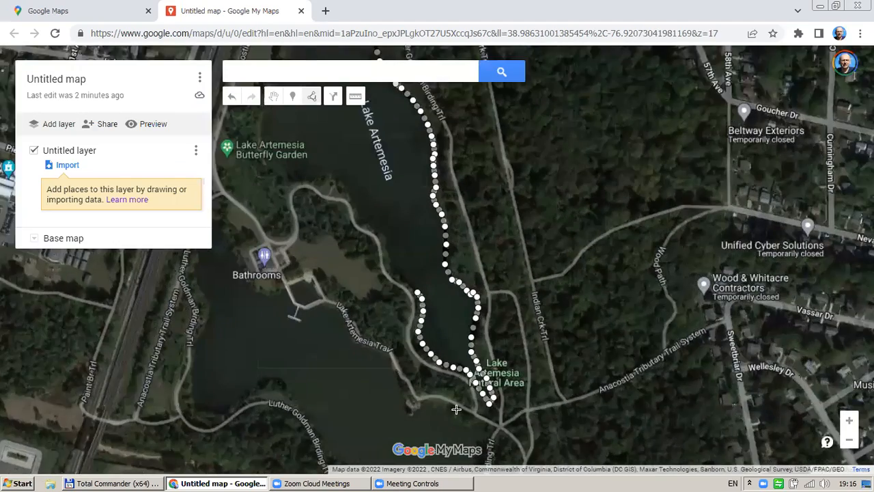
scroll(538, 424, "up", 4)
left_click(538, 425)
left_click(522, 398)
left_click(504, 375)
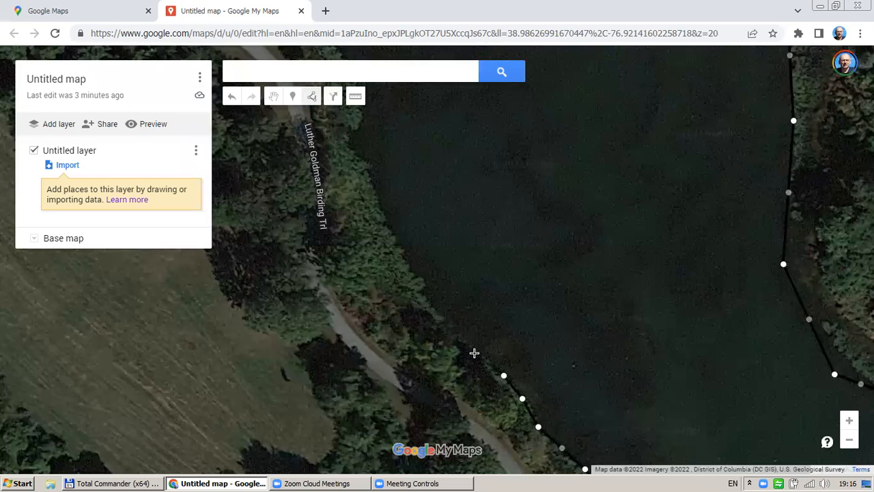
left_click(460, 335)
left_click(444, 315)
left_click(428, 299)
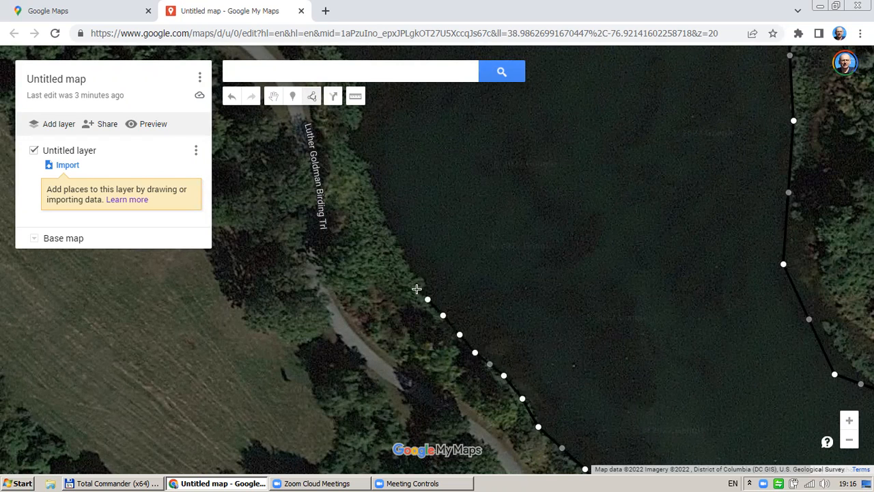
Trace the west bank further north beside the Luther Goldman Birding Trail, including the small notch northeast of the meadow
left_click(413, 279)
left_click(399, 244)
left_click(382, 200)
left_click(373, 175)
left_click(361, 157)
left_click(348, 142)
left_click(362, 123)
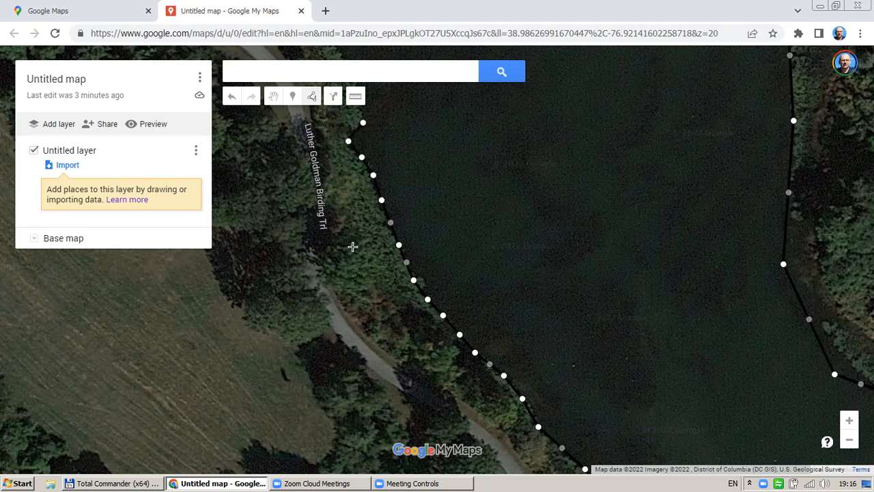
Continue the lake outline northwest from the small notch, following the west bank around the bend of the Anacostia Tributary Trail
scroll(371, 284, "down", 1)
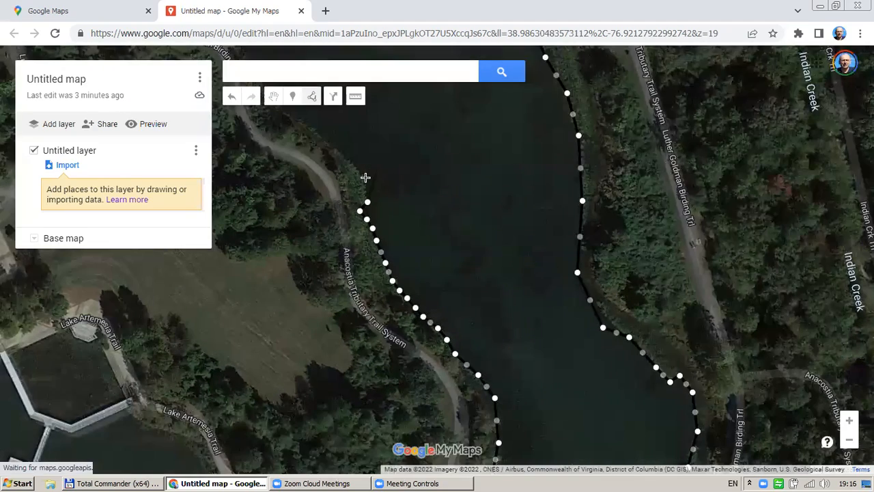
left_click(365, 178)
left_click(349, 157)
left_click(327, 141)
left_click(305, 124)
Trace the west bank up beside the Luther Goldman Birding Trail to the headland northeast of the trail's loop
scroll(495, 307, "down", 1)
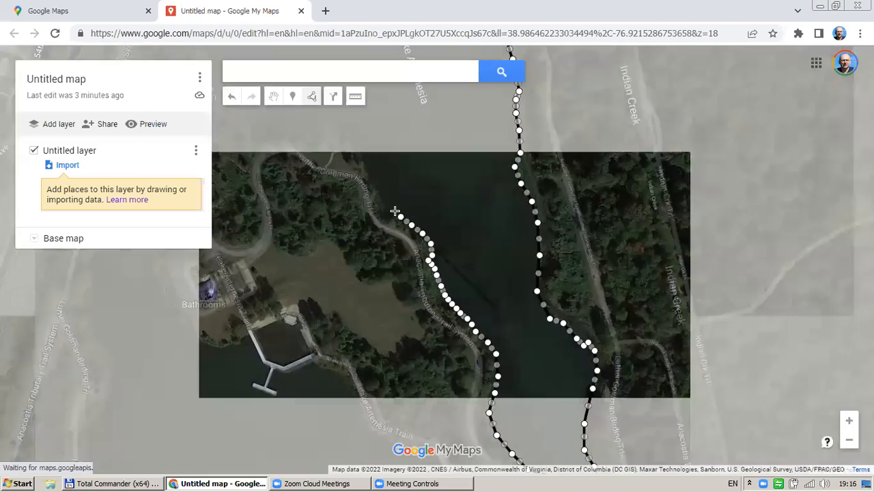
left_click(377, 193)
left_click(362, 162)
left_click(355, 142)
left_click(337, 127)
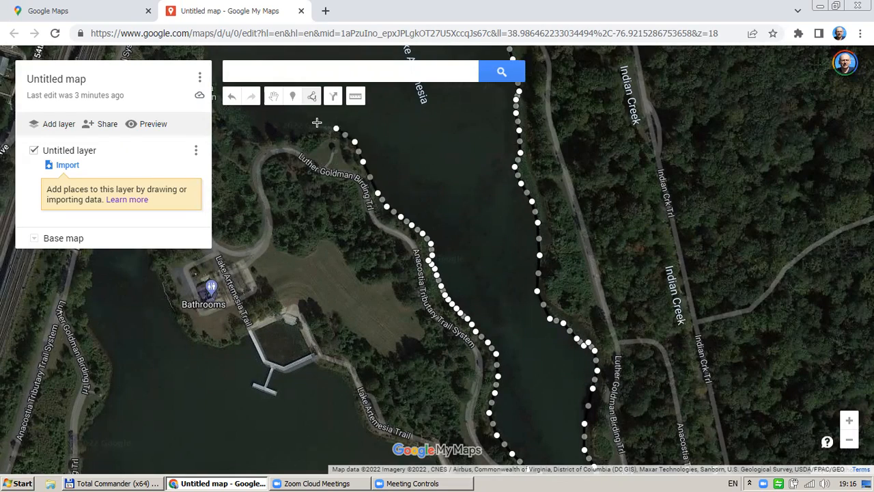
Extend the outline westward along the shore just north of the Luther Goldman Birding Trail loop
scroll(345, 269, "down", 1)
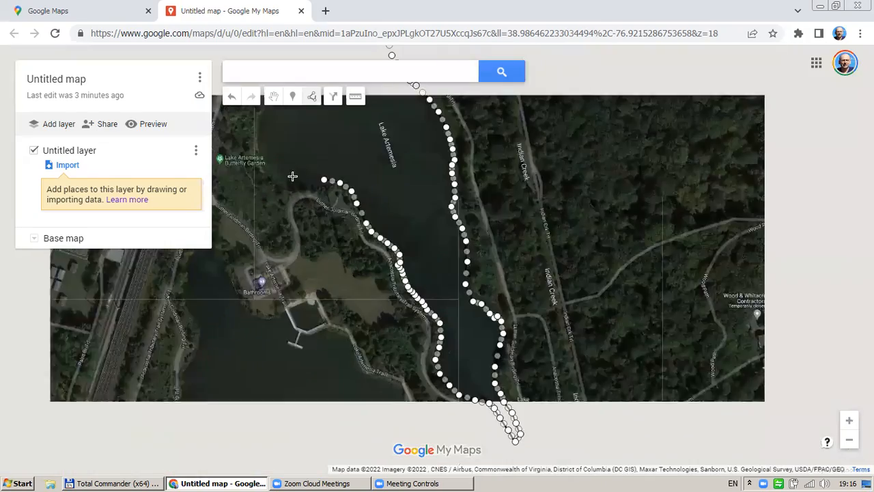
scroll(295, 190, "up", 2)
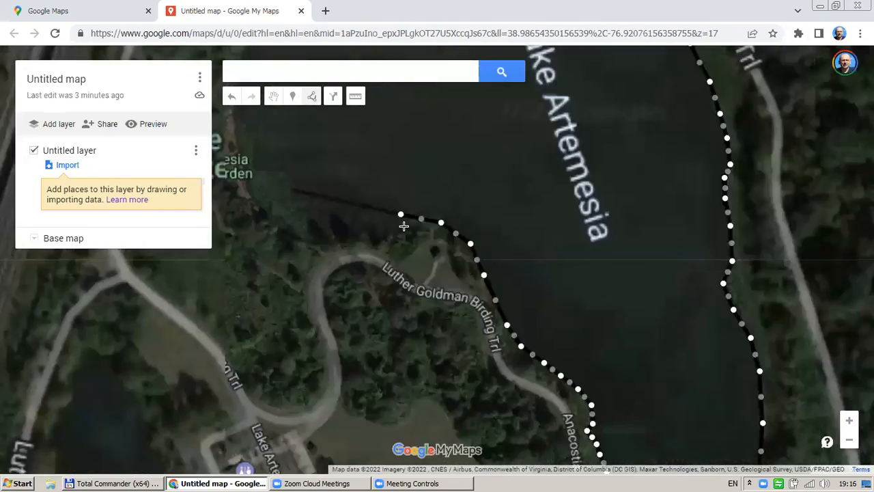
left_click(362, 229)
left_click(323, 224)
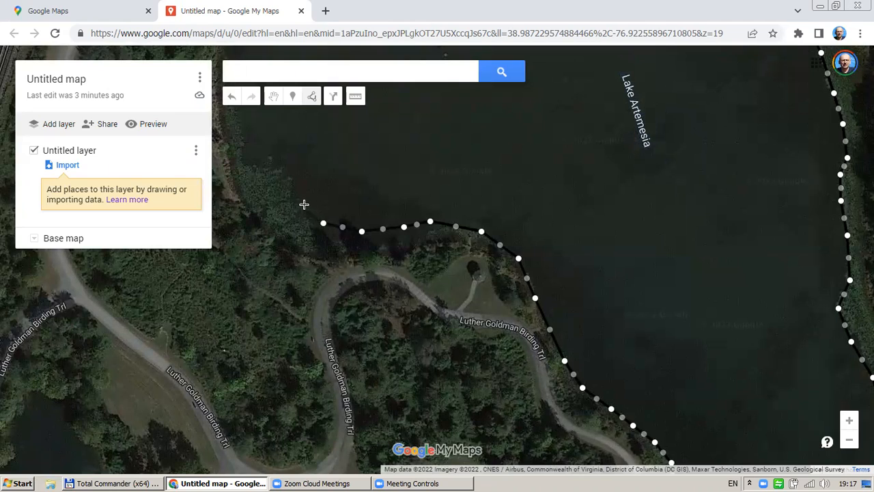
Trace around the water's edge of the vegetated corner east of the Lake Artemesia Butterfly Garden and turn north
left_click(298, 202)
left_click(293, 179)
left_click(280, 166)
left_click(257, 165)
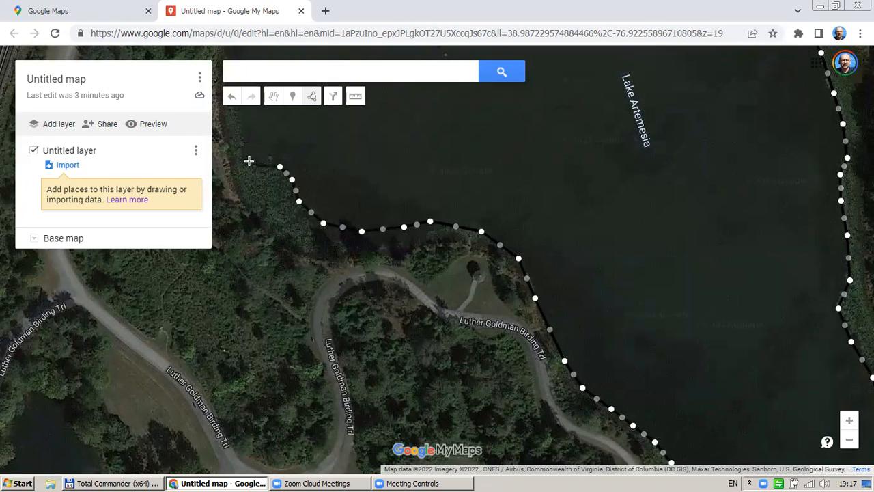
left_click(245, 156)
left_click(246, 134)
Trace the lake's west shore northward from the Butterfly Garden past the grassy strip beside the railway
scroll(437, 332, "down", 2)
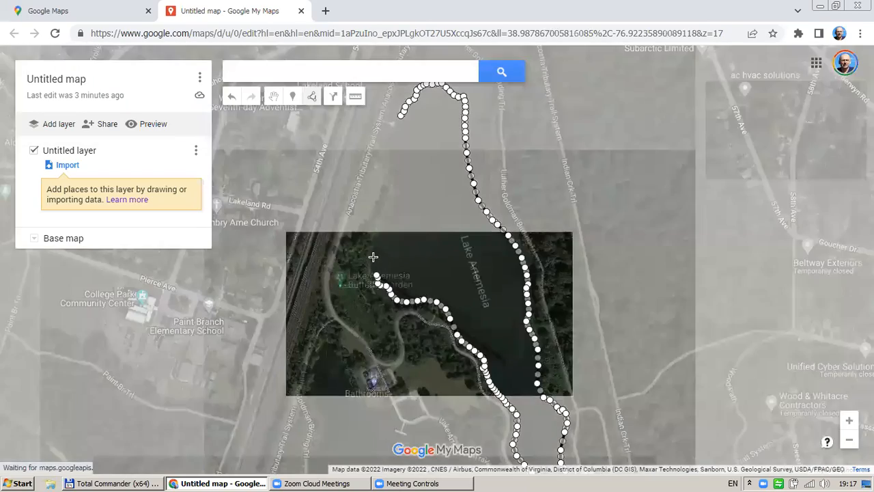
left_click(377, 238)
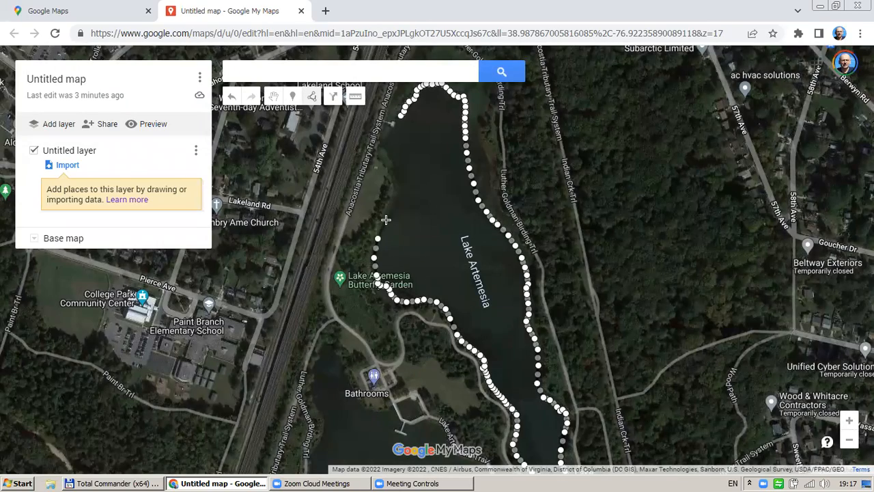
left_click(392, 206)
left_click(394, 172)
left_click(386, 154)
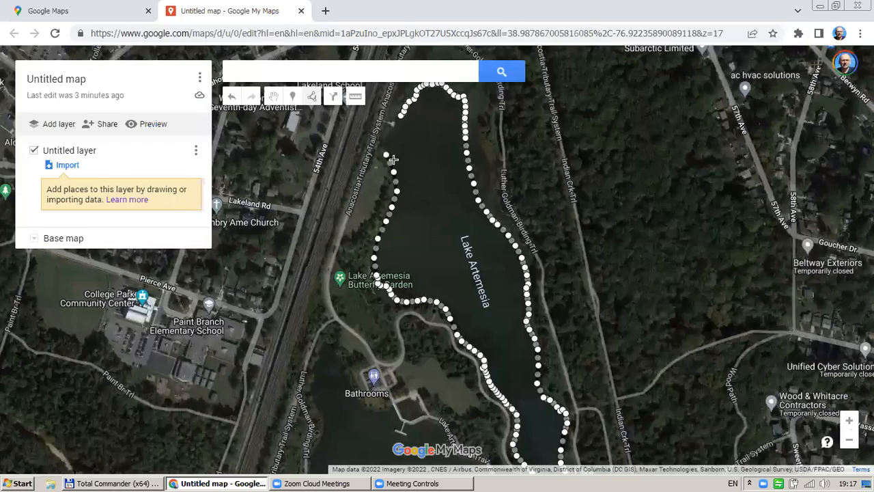
Outline the small cove south of the pier on the northwest shore with closely spaced points, up to the pier's base
scroll(395, 163, "up", 2)
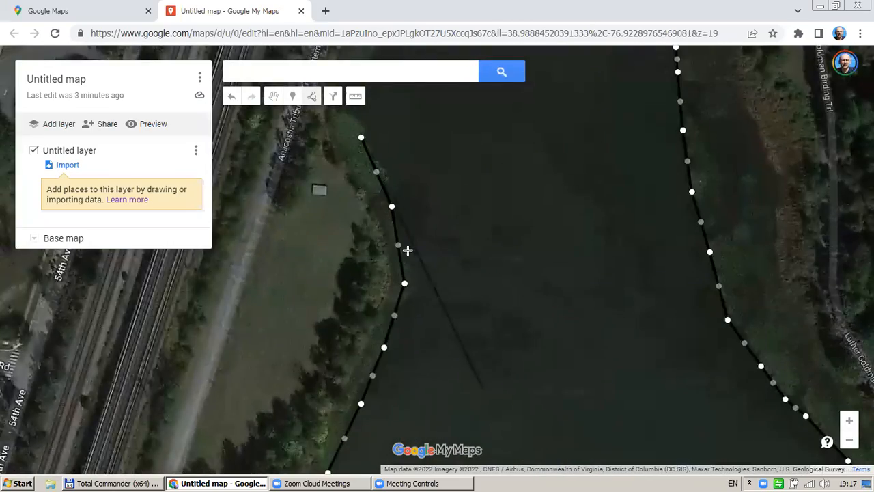
scroll(406, 248, "down", 2)
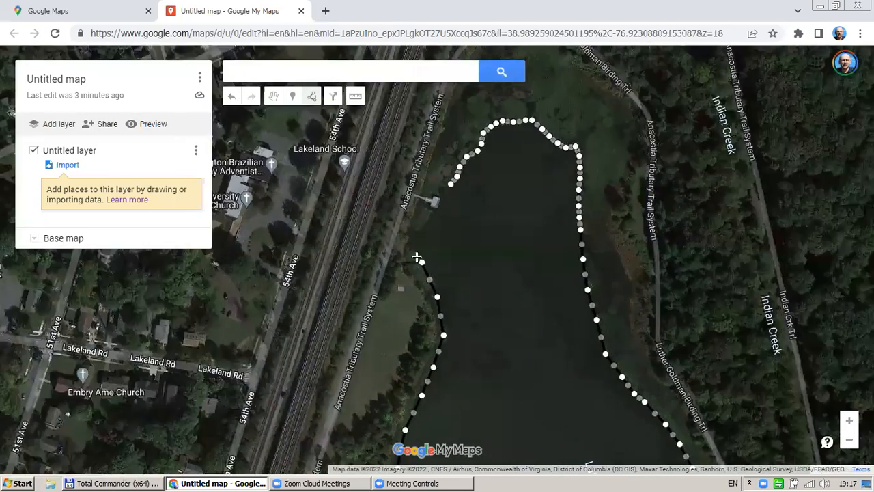
scroll(416, 257, "up", 2)
left_click(411, 217)
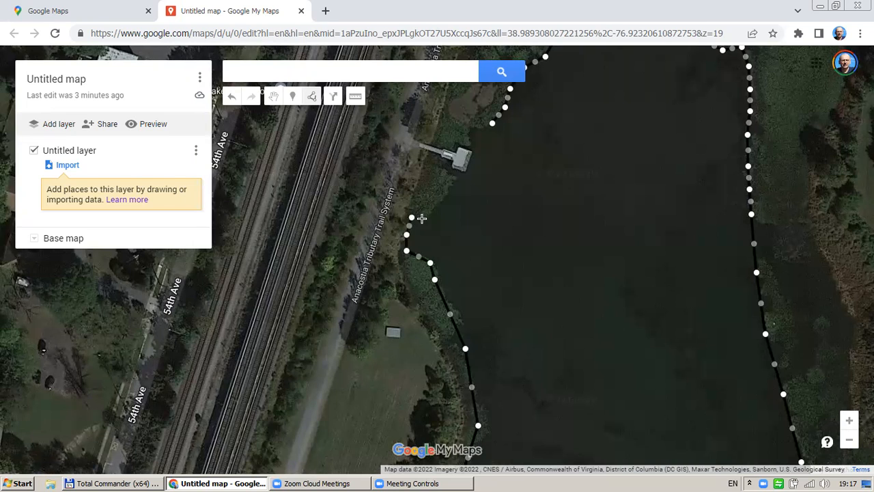
left_click(442, 197)
left_click(459, 177)
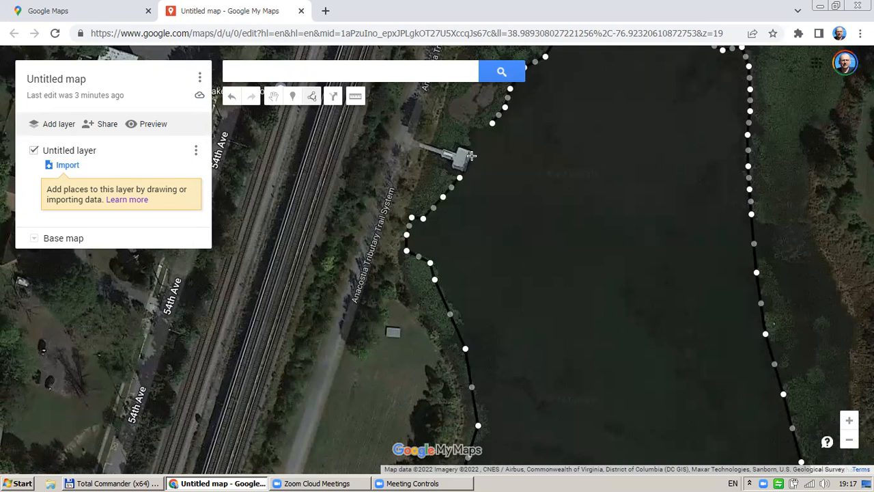
Take the outline around the pier's outer edge and close the shape at its starting point to the northeast
left_click(472, 155)
left_click(470, 133)
scroll(494, 124, "up", 1)
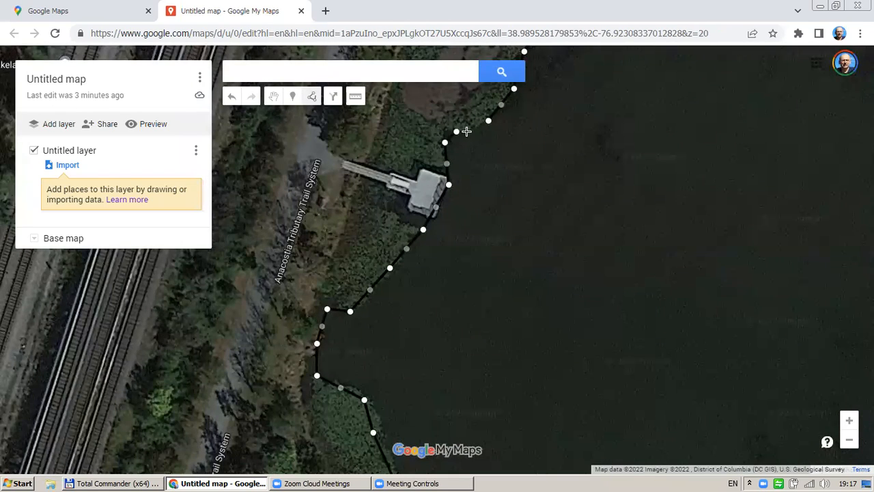
left_click(470, 133)
left_click(489, 123)
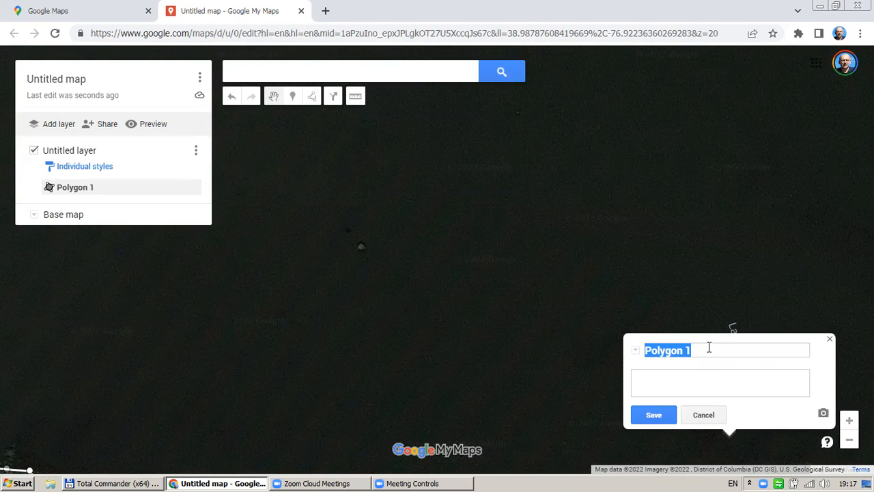
Name the new polygon Lake, save it, and change its color to indigo blue
type("Lake")
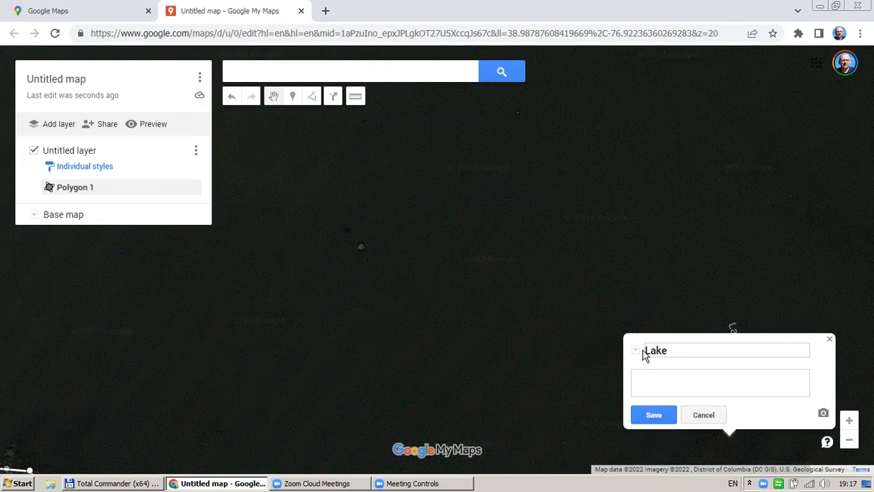
left_click(659, 422)
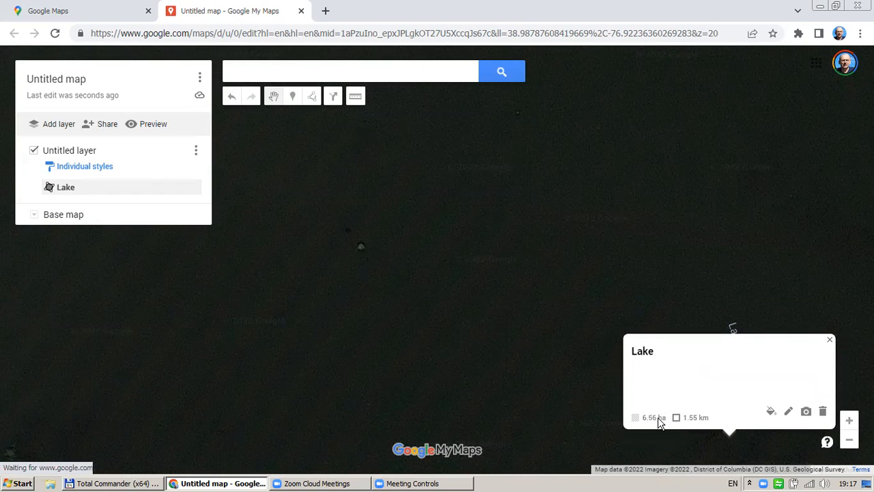
scroll(533, 305, "down", 2)
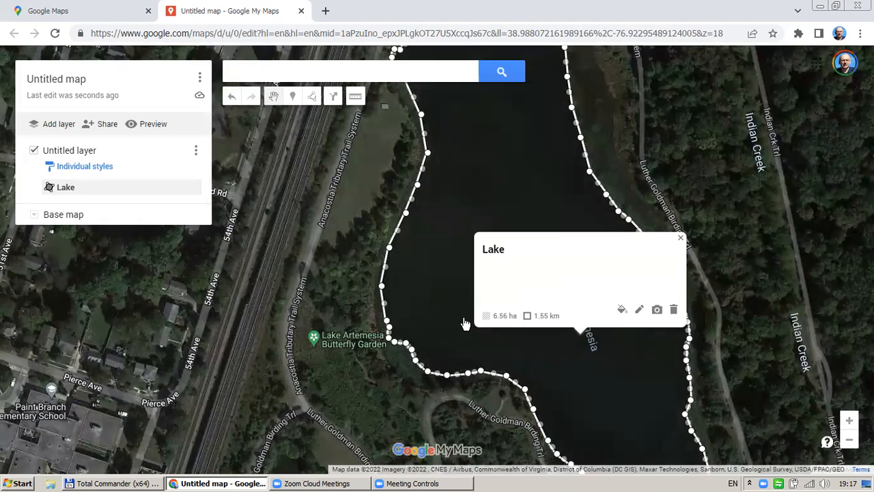
scroll(465, 319, "down", 1)
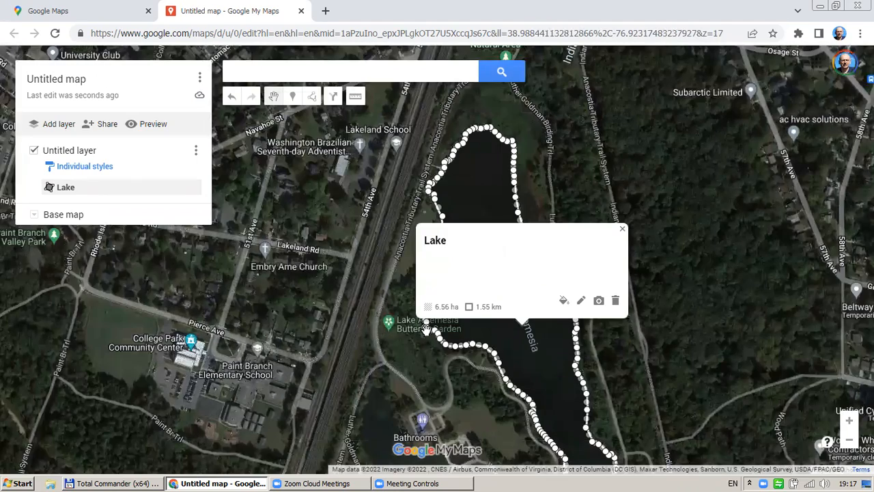
left_click(564, 302)
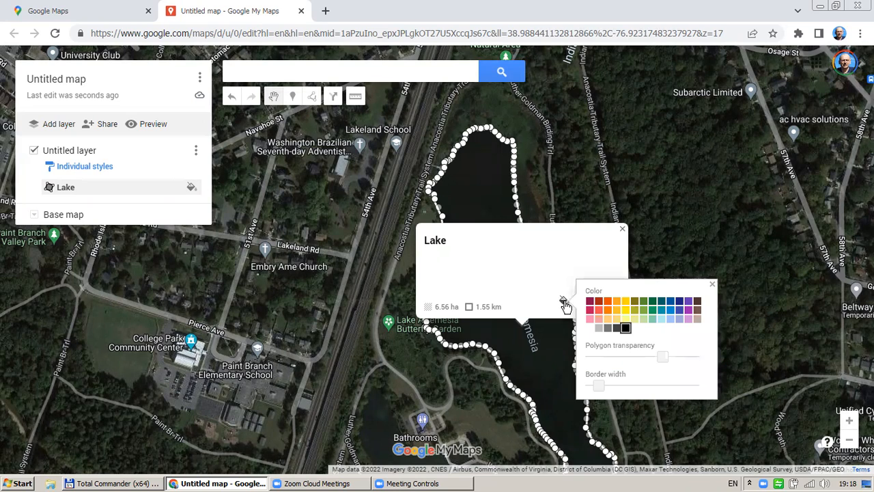
left_click(680, 311)
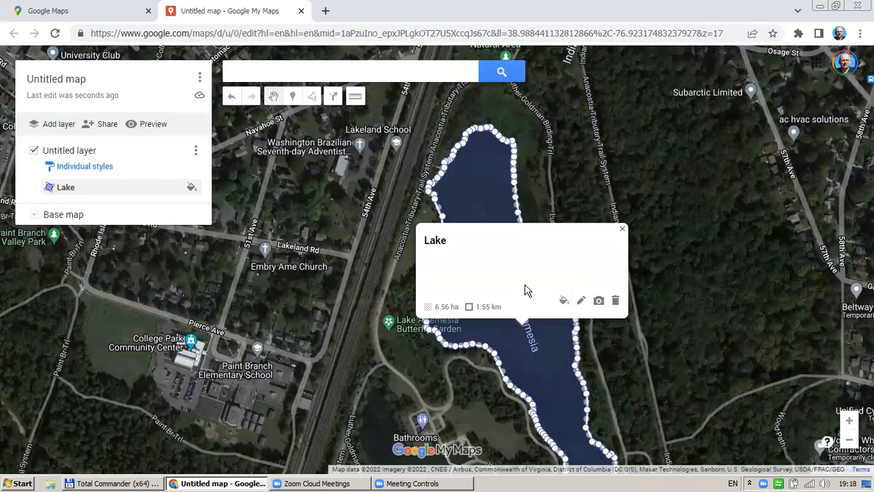
left_click(580, 300)
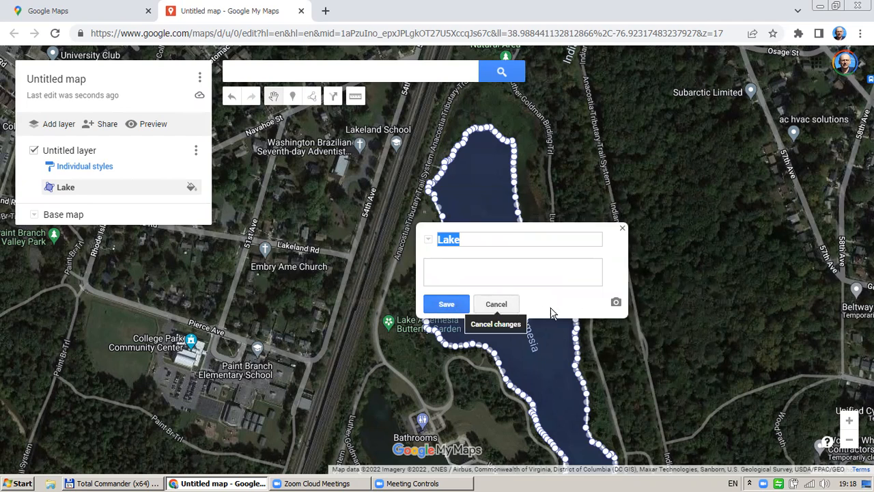
left_click(445, 305)
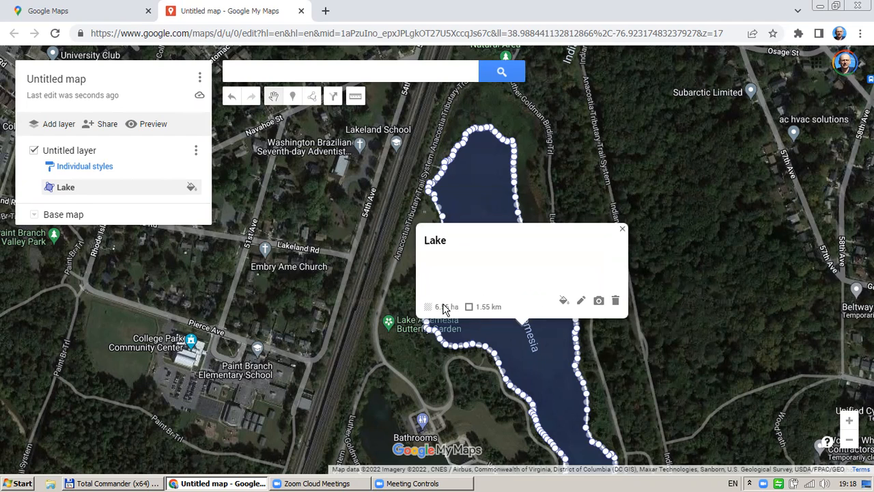
left_click(582, 302)
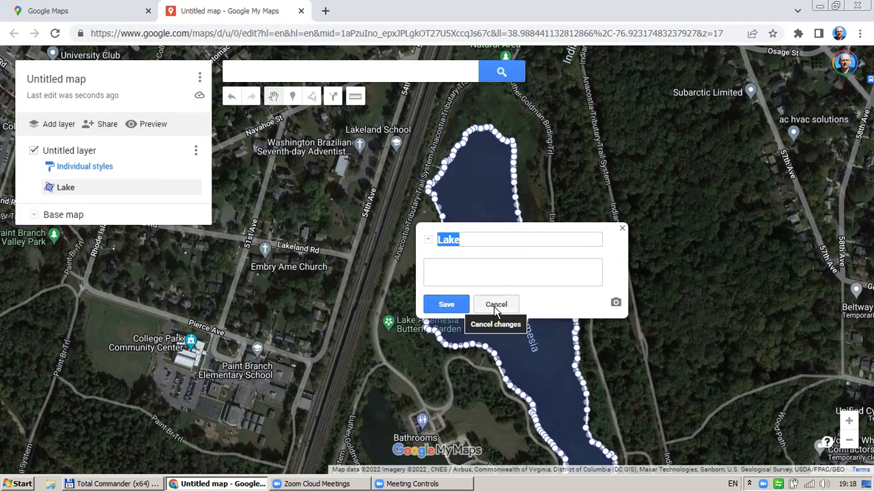
left_click(497, 305)
Raise the Lake polygon's transparency to the maximum, widen its border slightly, and deselect the shape
left_click(564, 302)
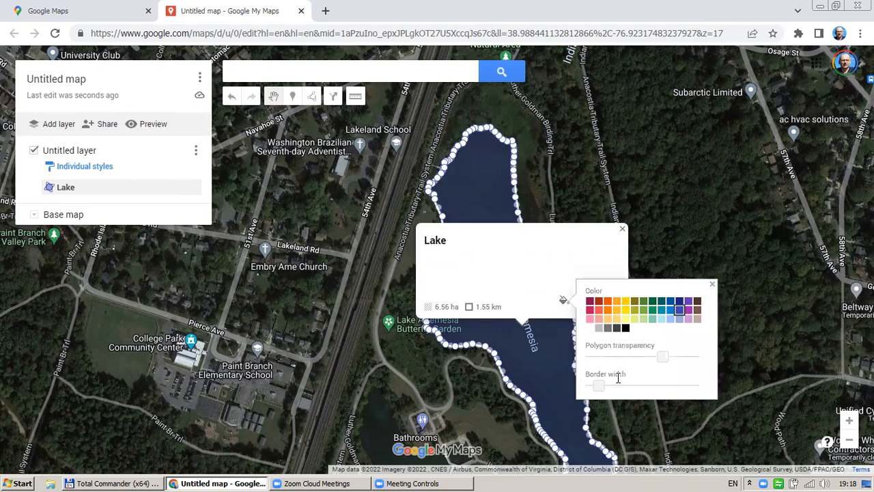
left_click_drag(660, 356, 695, 359)
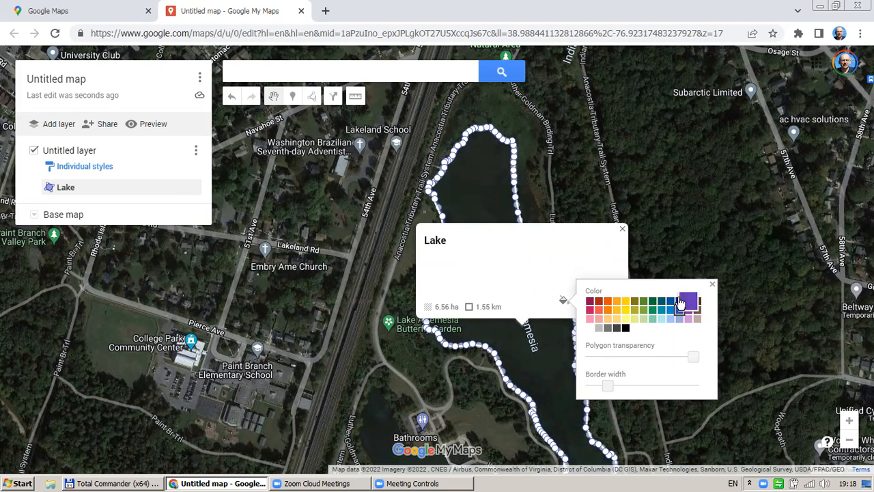
left_click(623, 231)
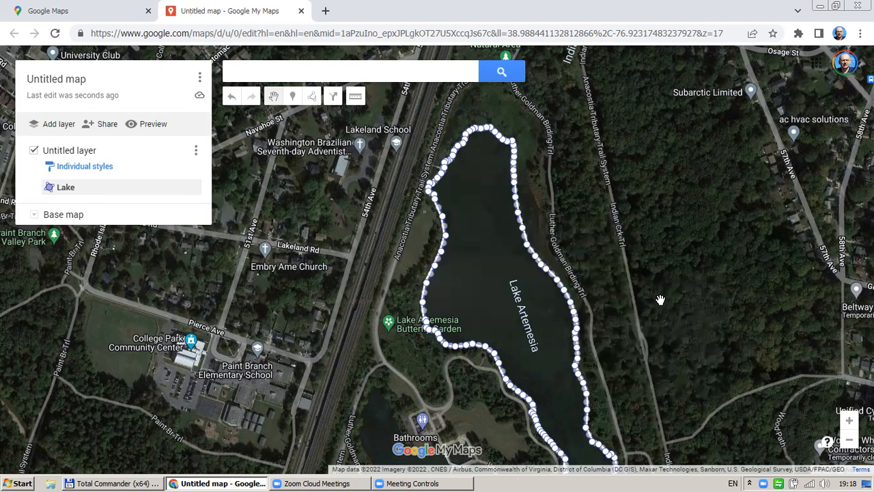
left_click(123, 233)
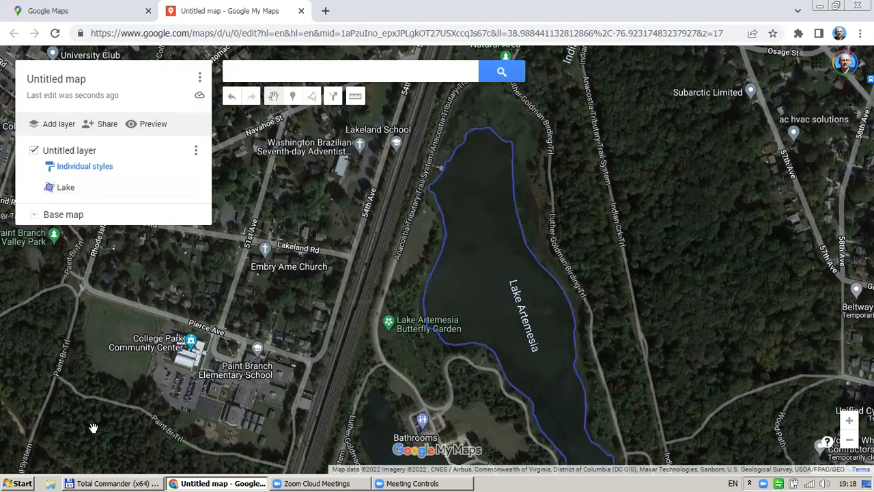
Show the outline over the standard street base map for comparison, and return to the satellite base map
left_click(33, 217)
left_click(66, 255)
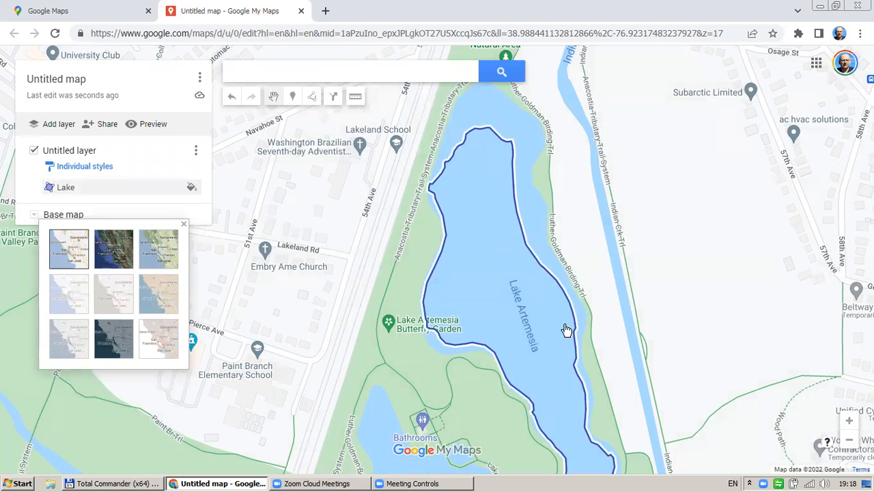
left_click(130, 256)
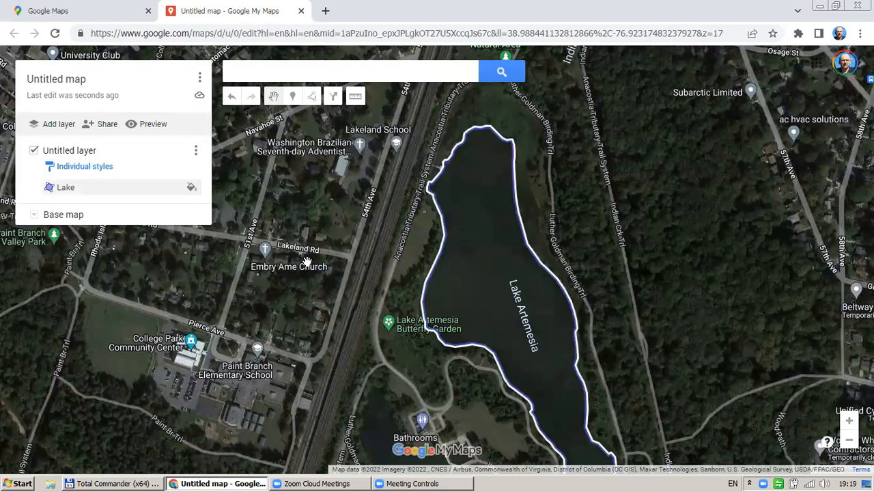
Start sharing the map, title it "My favorite lake", and allow anyone with the link to view it
left_click(107, 127)
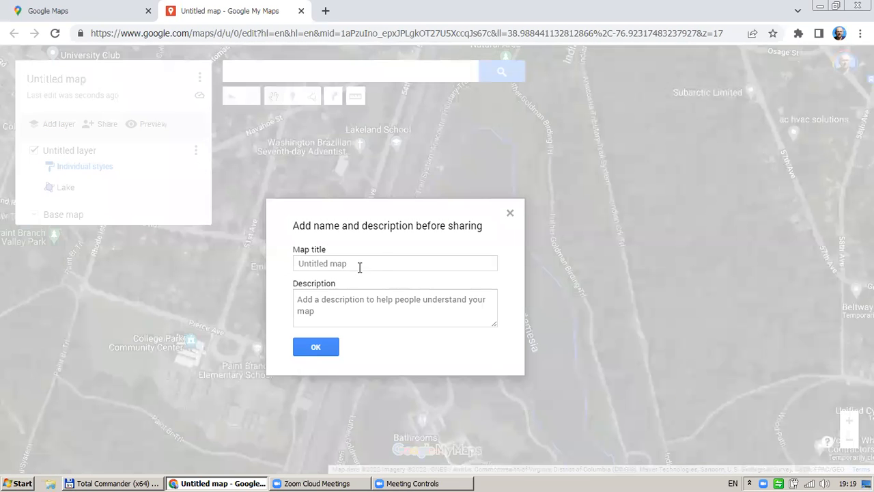
left_click(381, 263)
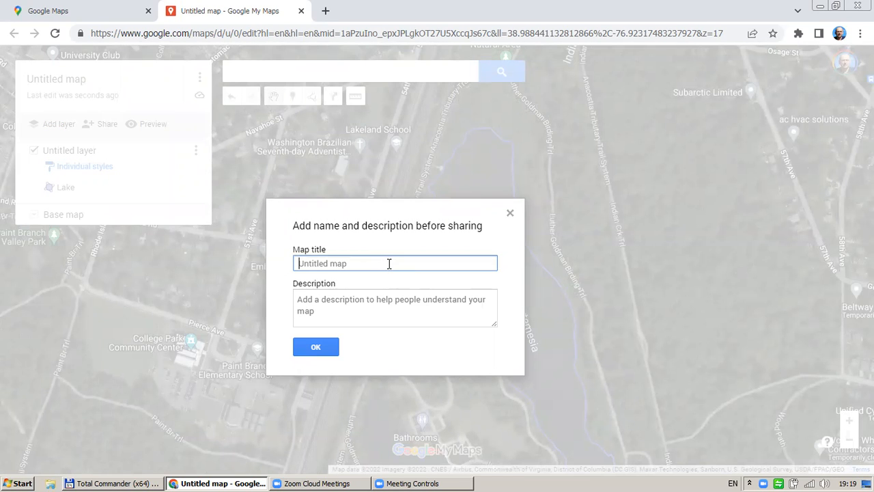
type("My favorite lake")
left_click(319, 348)
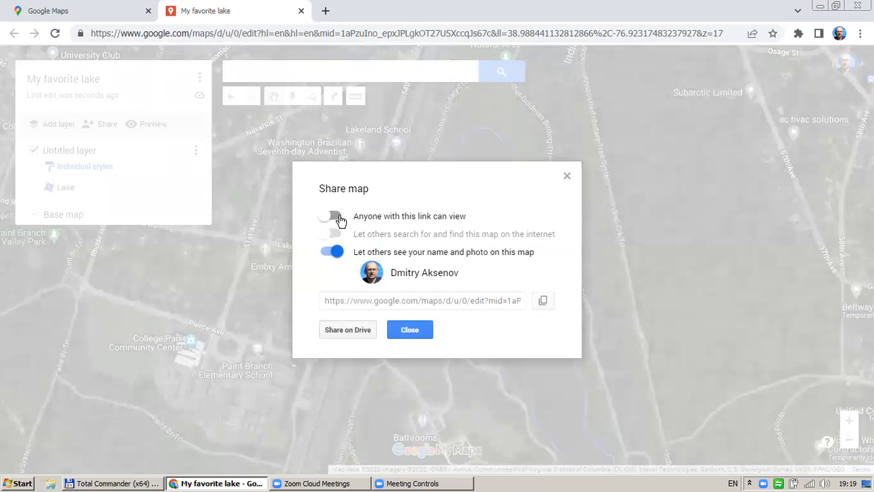
left_click(336, 217)
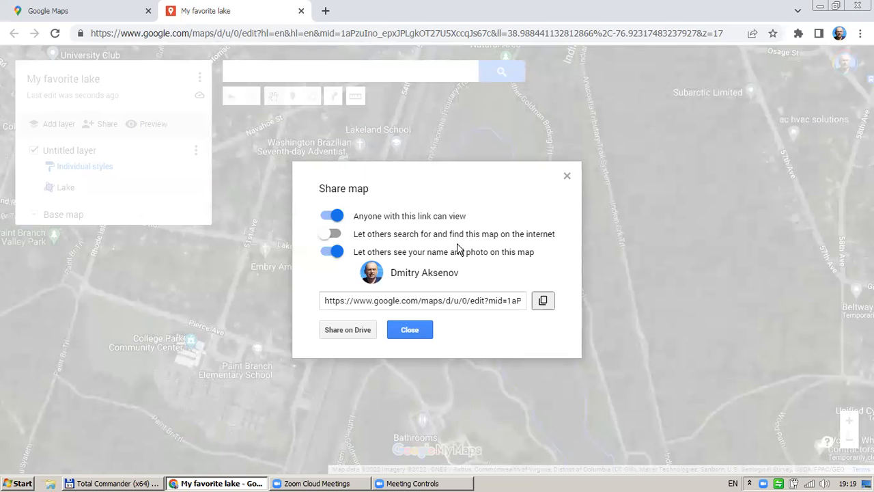
Copy the map's share link and close the sharing settings
left_click(543, 301)
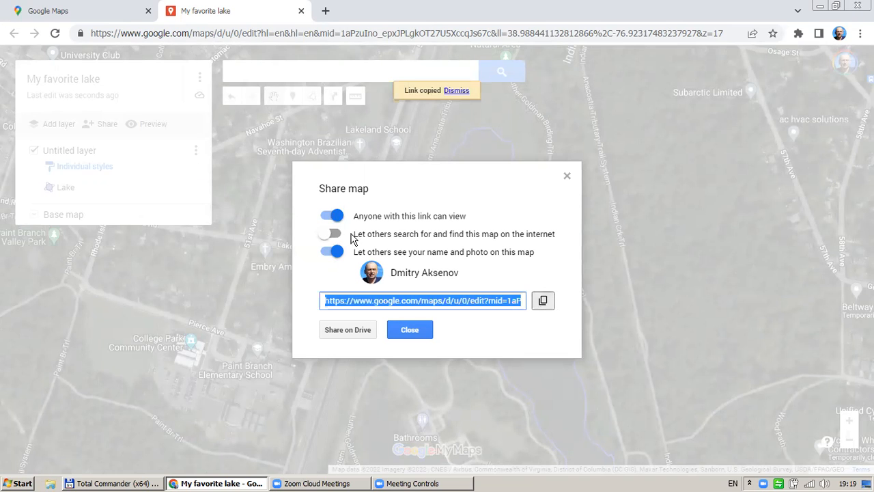
left_click(422, 333)
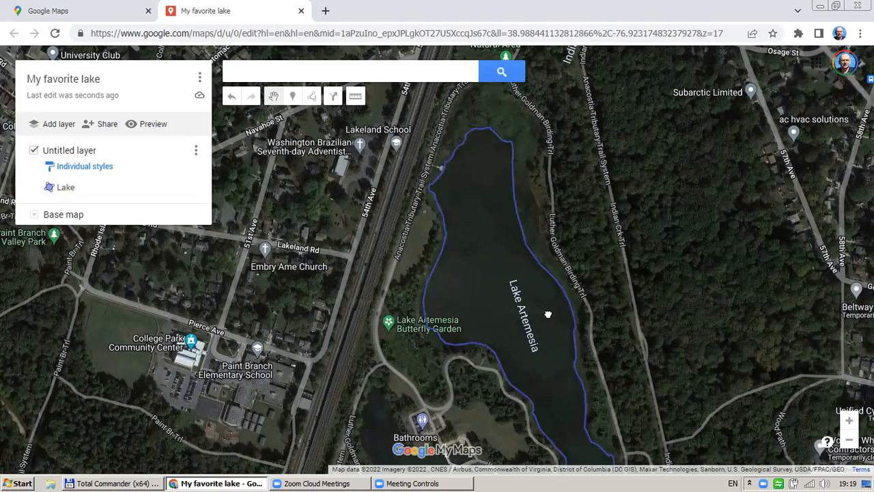
Open the Lake polygon for editing from its southeastern shoreline
left_click_drag(547, 314, 539, 295)
left_click_drag(538, 426, 460, 357)
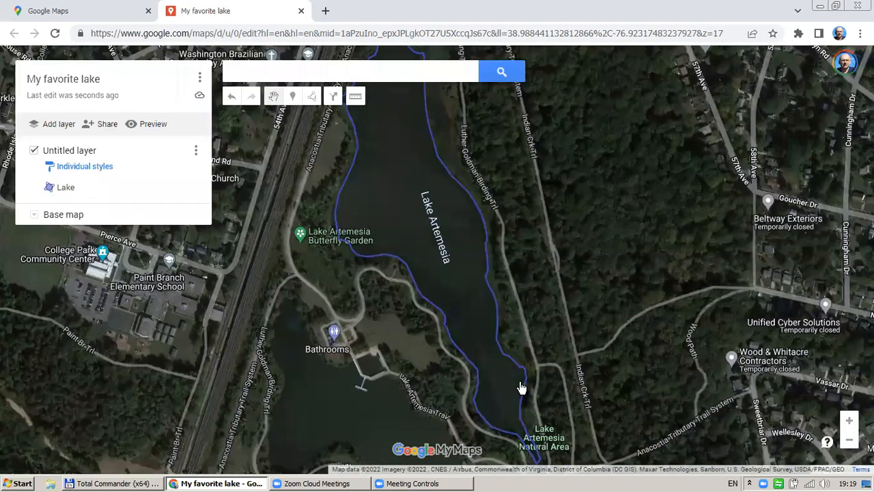
scroll(491, 230, "up", 3)
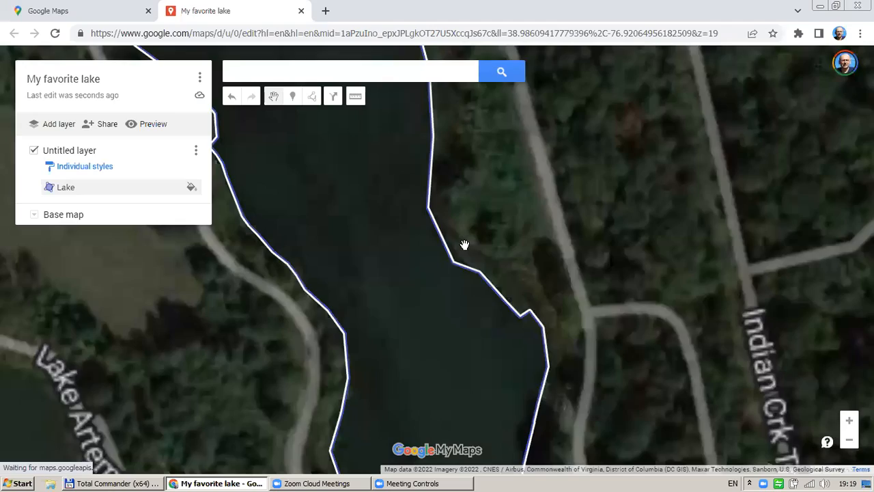
scroll(476, 287, "up", 1)
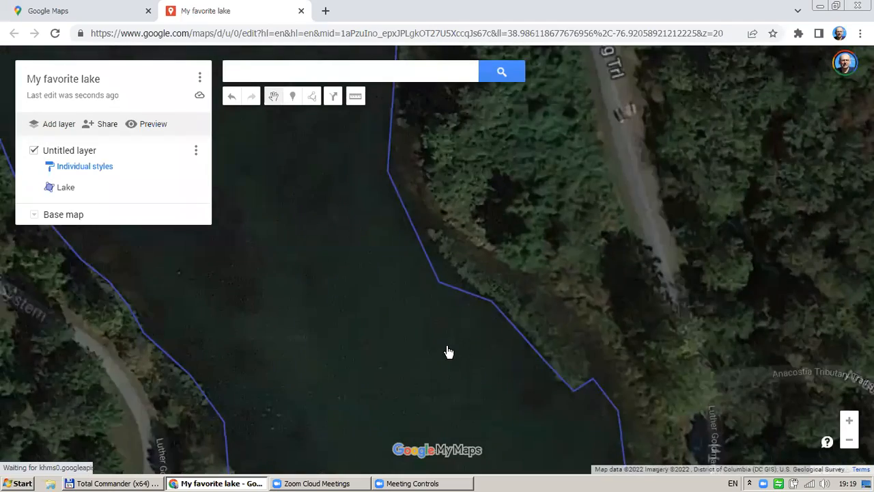
left_click_drag(449, 352, 459, 359)
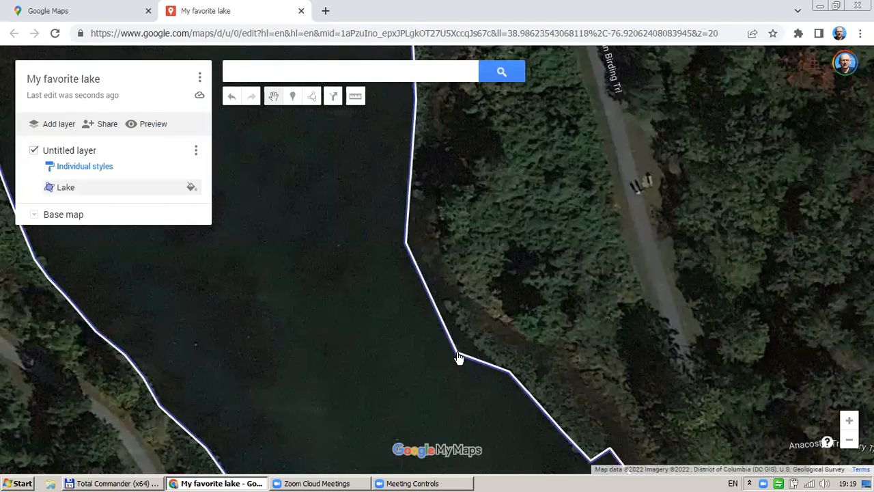
left_click(459, 357)
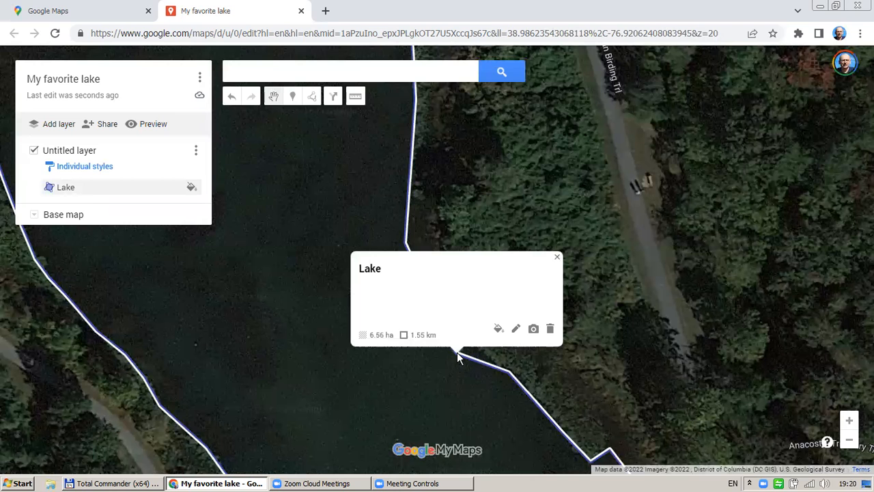
left_click(517, 330)
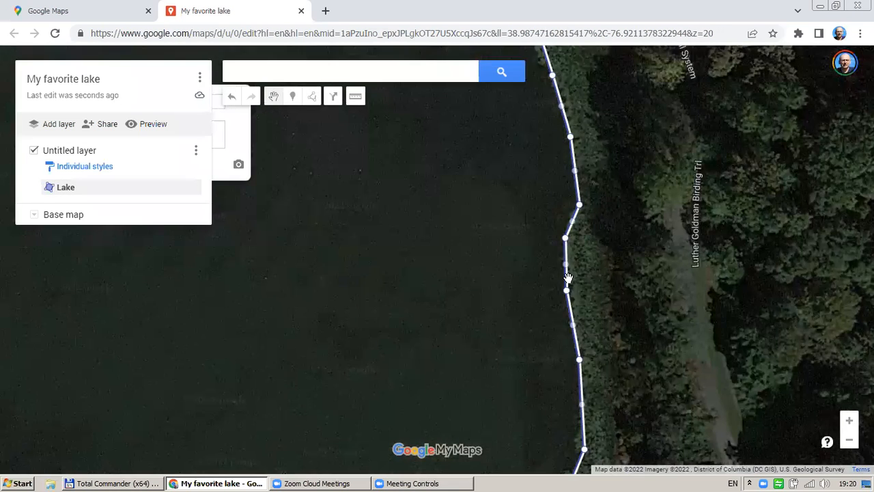
Pull the corner vertex on the Lake polygon's southeastern shoreline out into the water
scroll(568, 278, "down", 3)
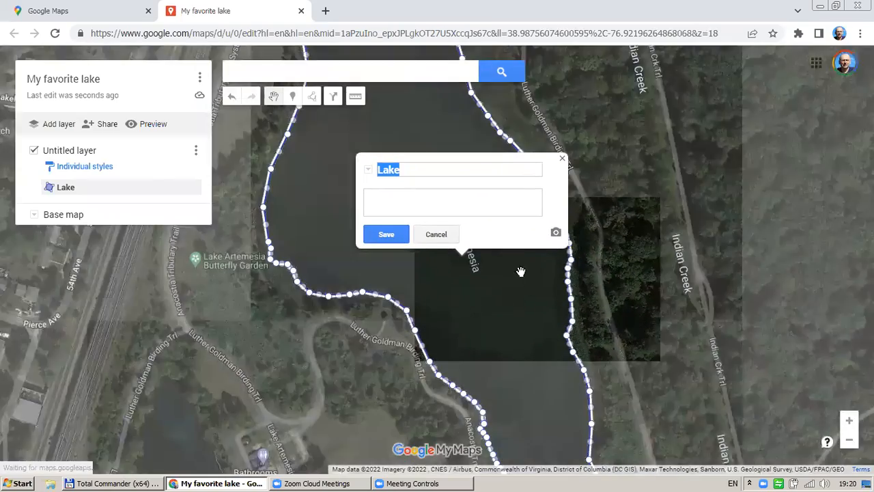
left_click_drag(520, 272, 470, 214)
left_click_drag(570, 382, 461, 170)
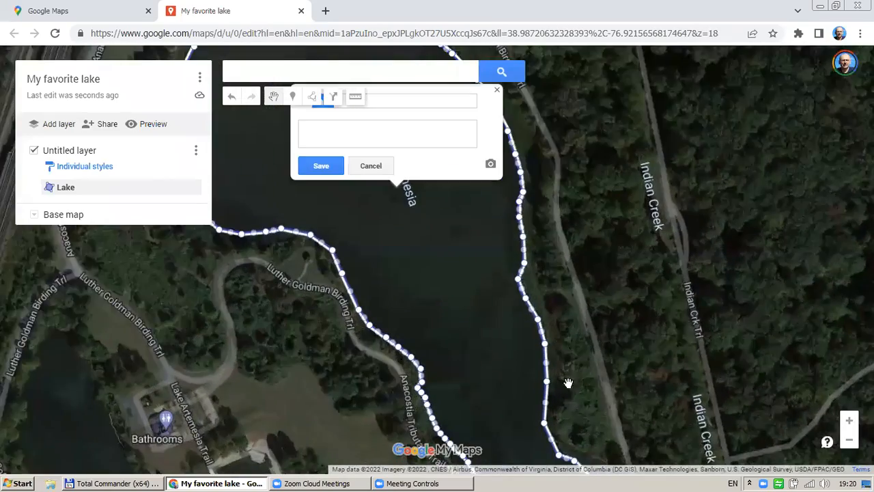
scroll(568, 383, "up", 5)
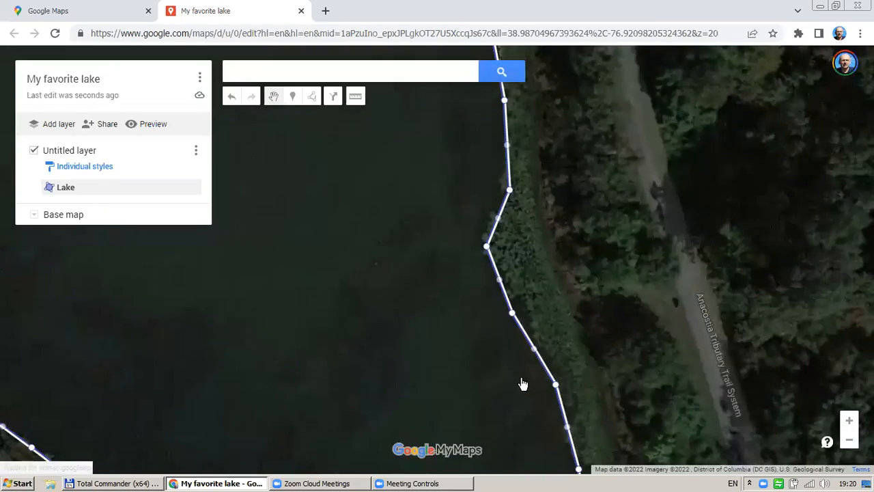
left_click_drag(505, 416, 447, 291)
left_click_drag(504, 381, 487, 359)
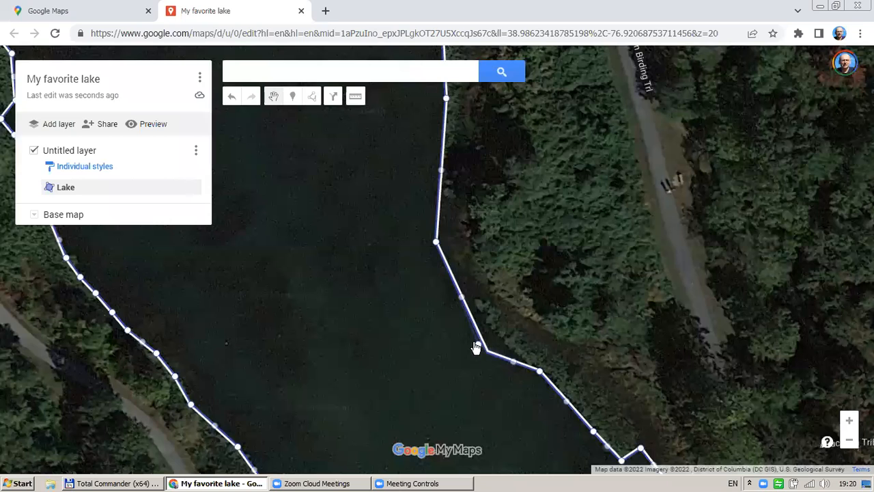
left_click_drag(461, 296, 448, 344)
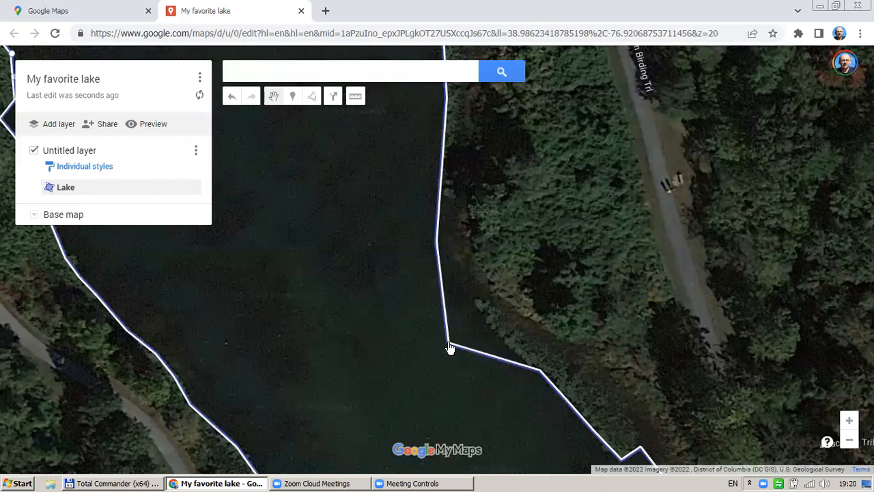
Move the Lake polygon's southeastern vertex that juts into the water back onto the shoreline
scroll(566, 356, "down", 1)
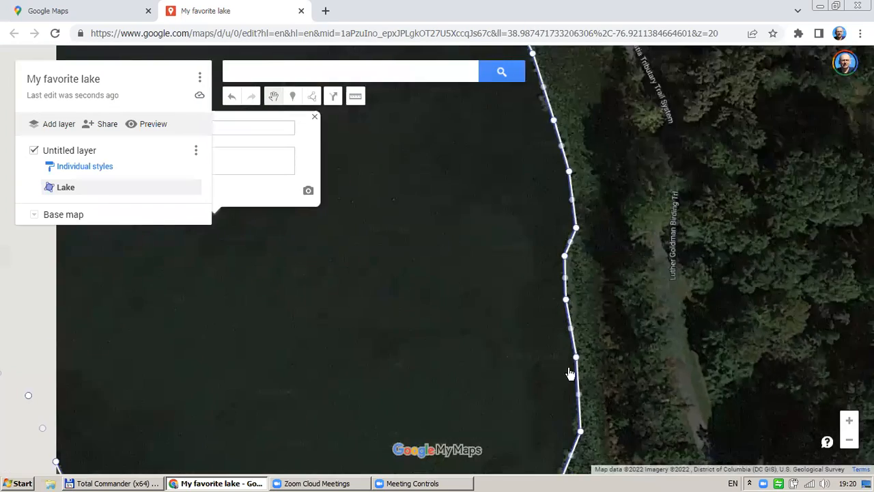
scroll(497, 301, "up", 1)
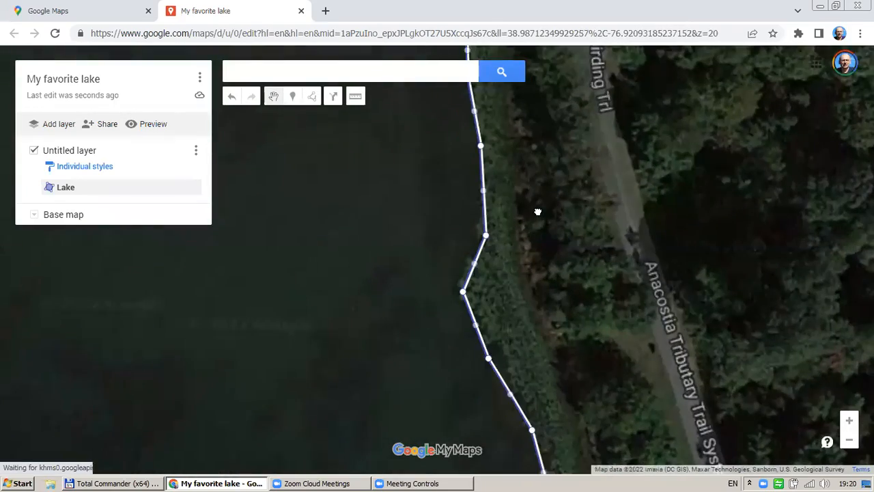
scroll(498, 345, "down", 1)
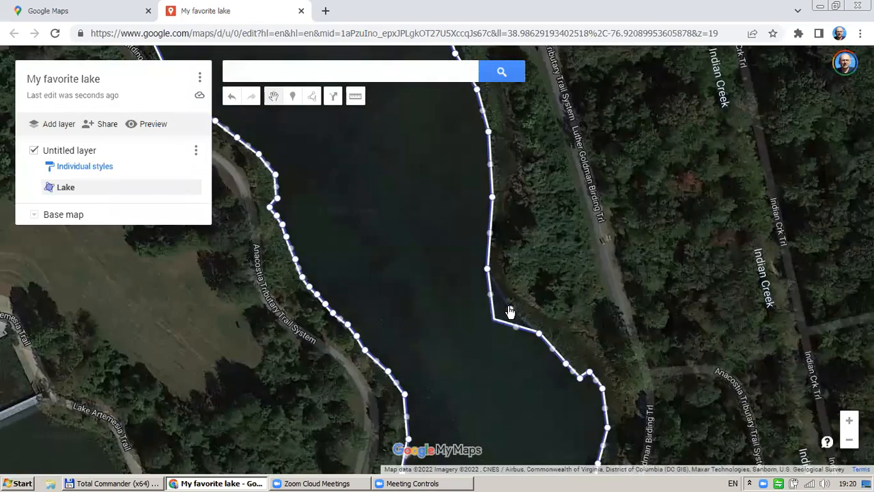
left_click_drag(509, 308, 509, 304)
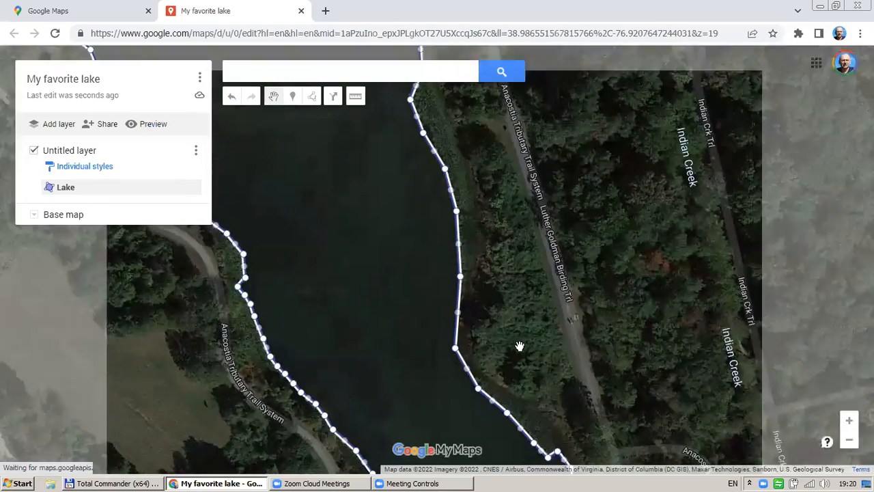
scroll(519, 346, "up", 3)
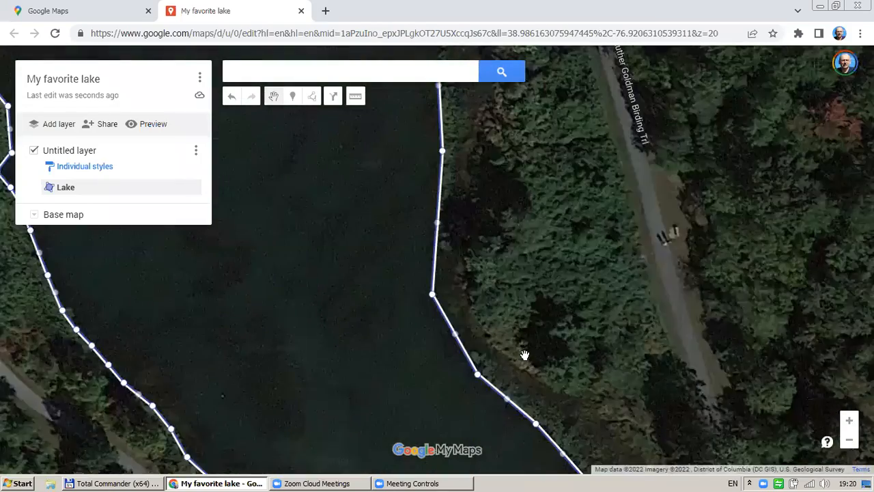
left_click_drag(192, 311, 541, 431)
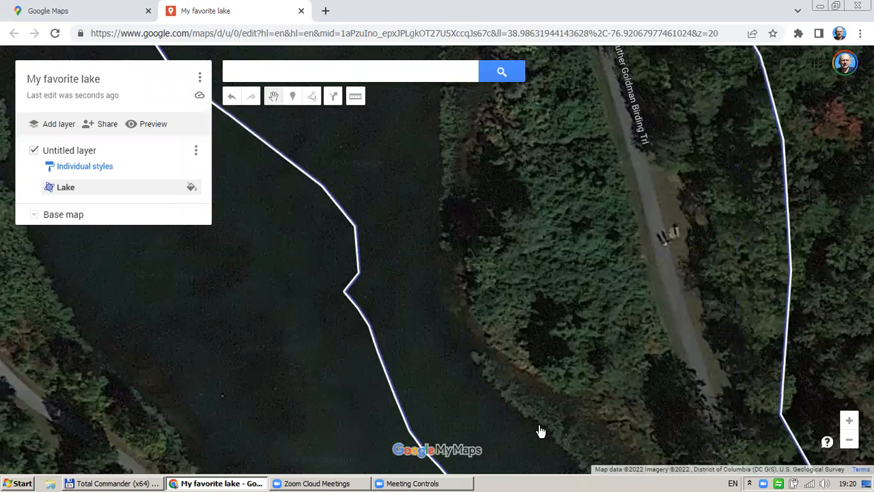
key("ctrl+z")
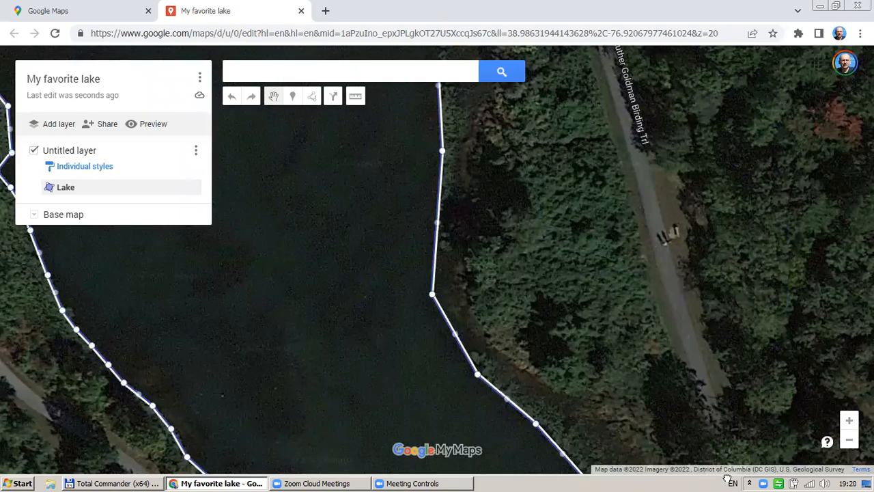
Refine the kink midway along the lake's eastern shoreline by adding outline points and shifting the vertex above it to follow the bank
left_click_drag(727, 478, 731, 489)
left_click_drag(513, 103, 633, 306)
left_click_drag(507, 364, 497, 400)
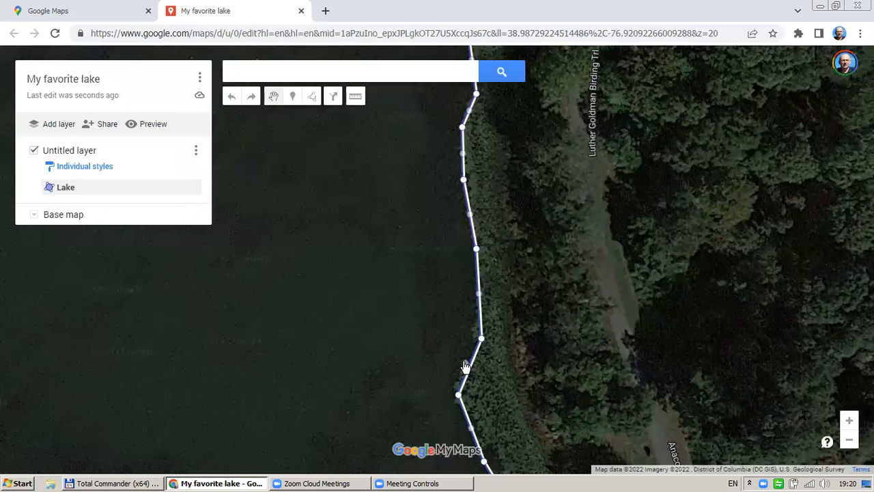
left_click_drag(460, 359, 474, 329)
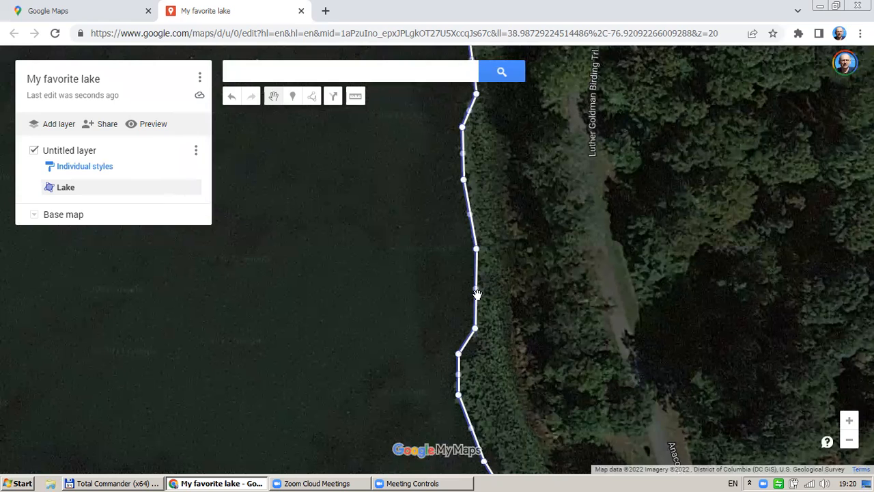
mouse_move(476, 289)
left_mouse_down()
mouse_move(487, 275)
mouse_move(483, 285)
left_mouse_up()
Add and reposition outline points along the lake's northeastern shoreline so the border follows the edge of the vegetation
left_click_drag(499, 115, 505, 357)
left_click_drag(489, 146, 594, 387)
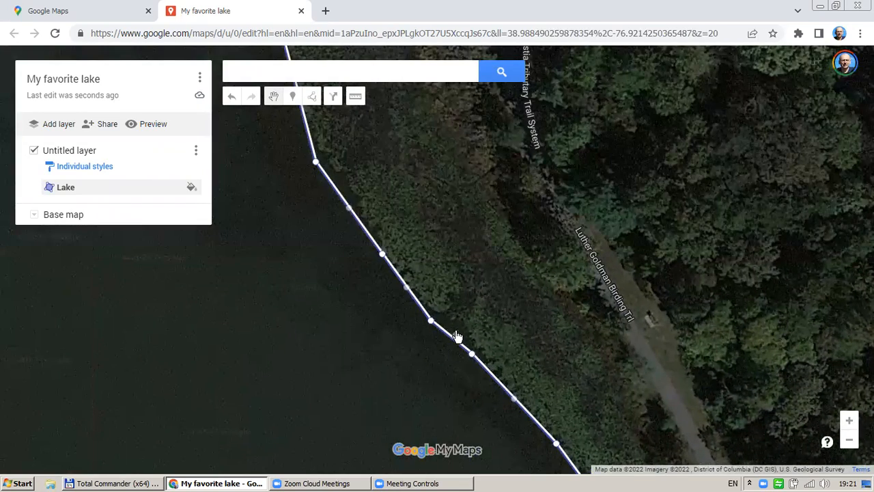
left_click_drag(456, 335, 459, 323)
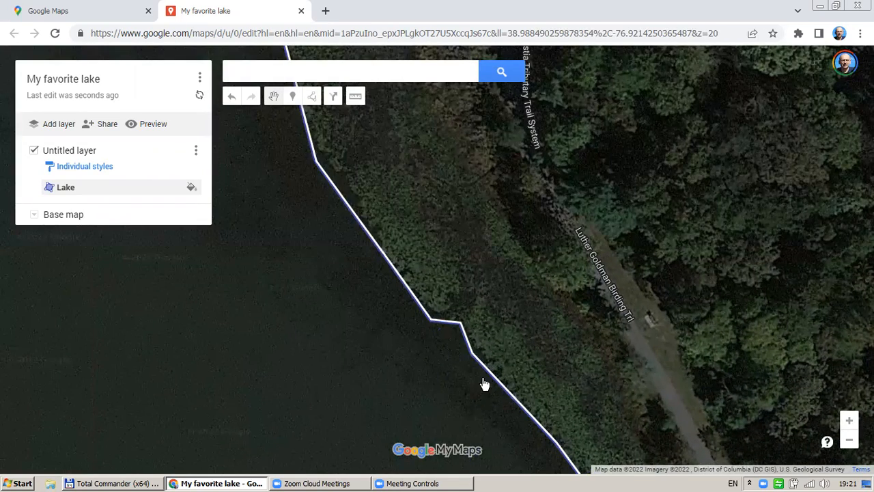
left_click_drag(477, 354, 478, 354)
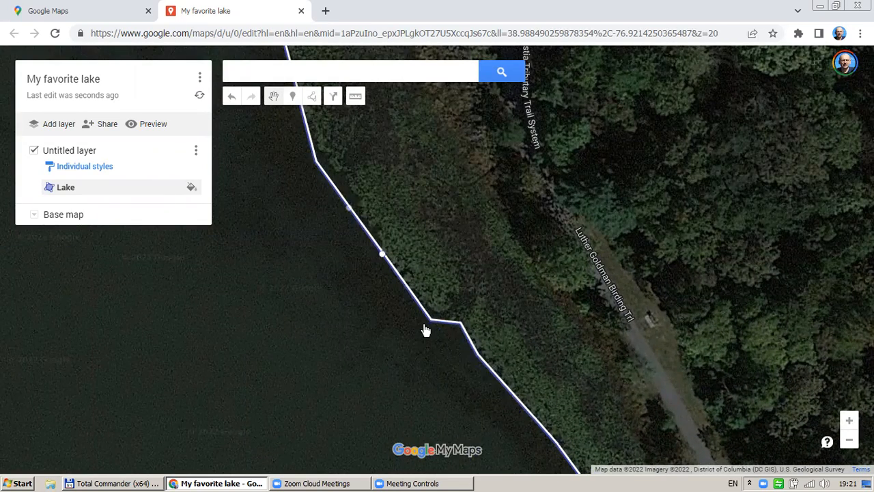
left_click_drag(431, 320, 419, 308)
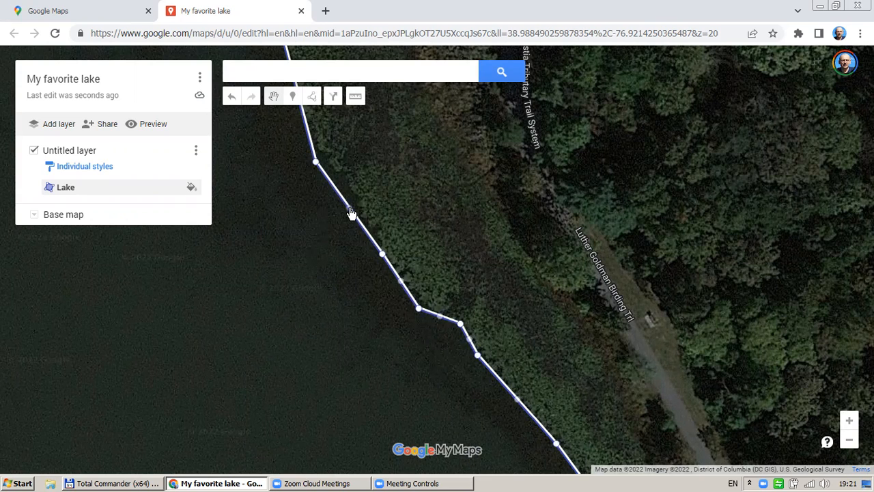
left_click_drag(349, 210, 315, 156)
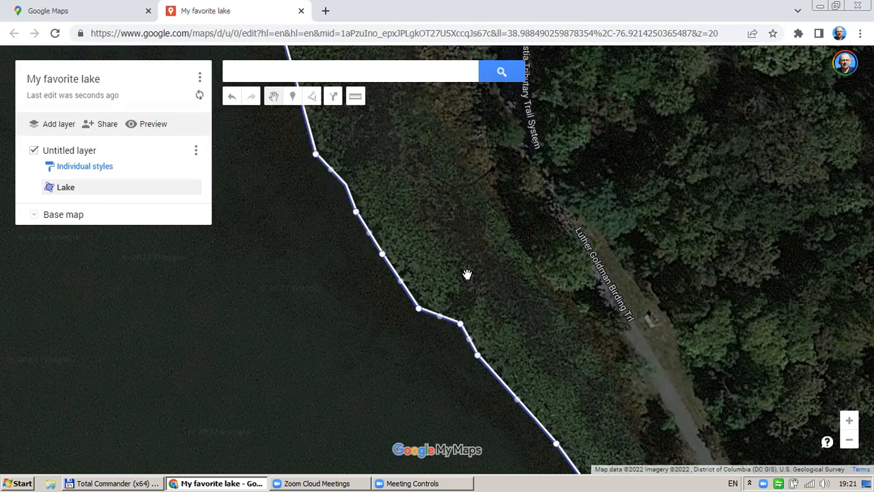
Copy the edited map's share link again and close the sharing settings
scroll(469, 280, "down", 2)
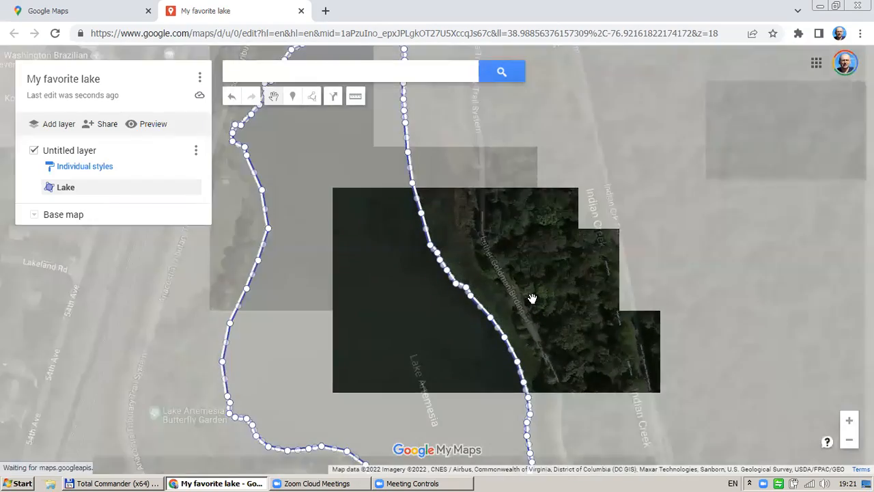
scroll(601, 301, "down", 1)
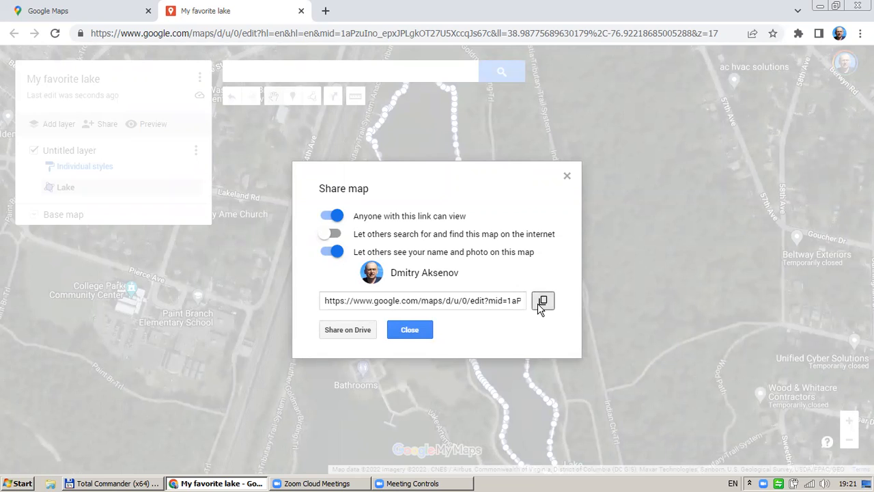
left_click(543, 302)
left_click(567, 179)
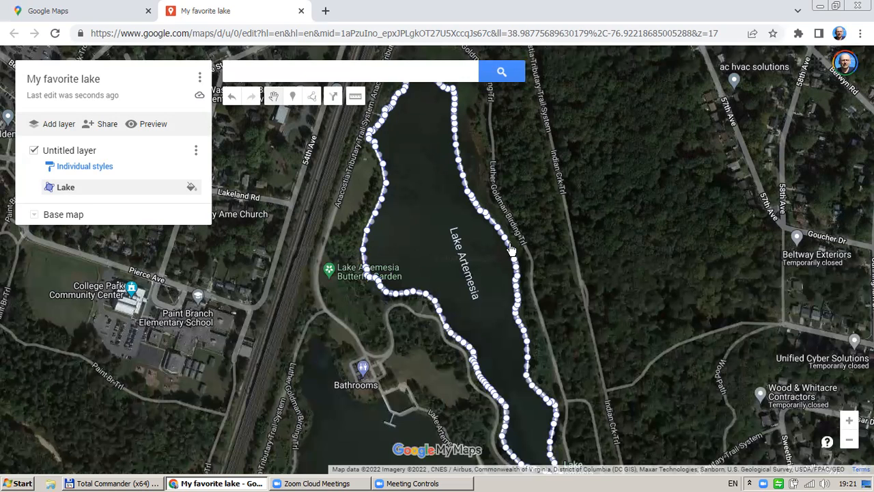
Deselect the Lake polygon and review its finished outline within the surrounding area
left_click(608, 248)
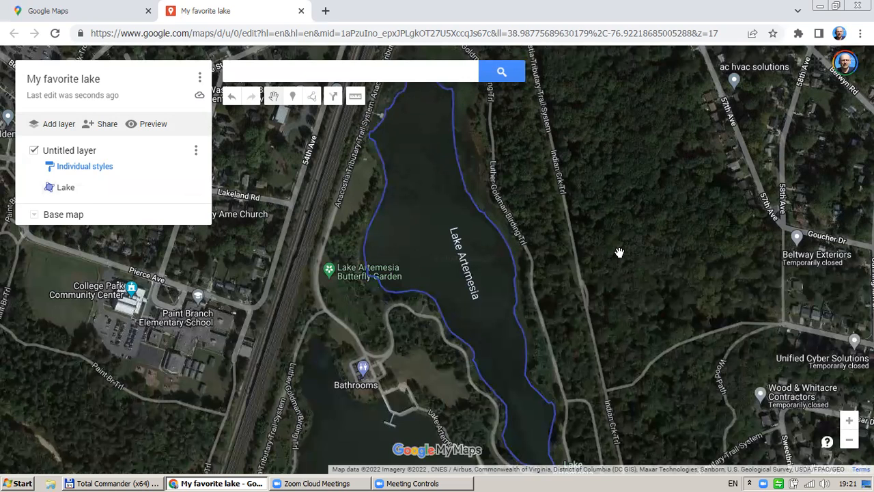
scroll(620, 252, "down", 1)
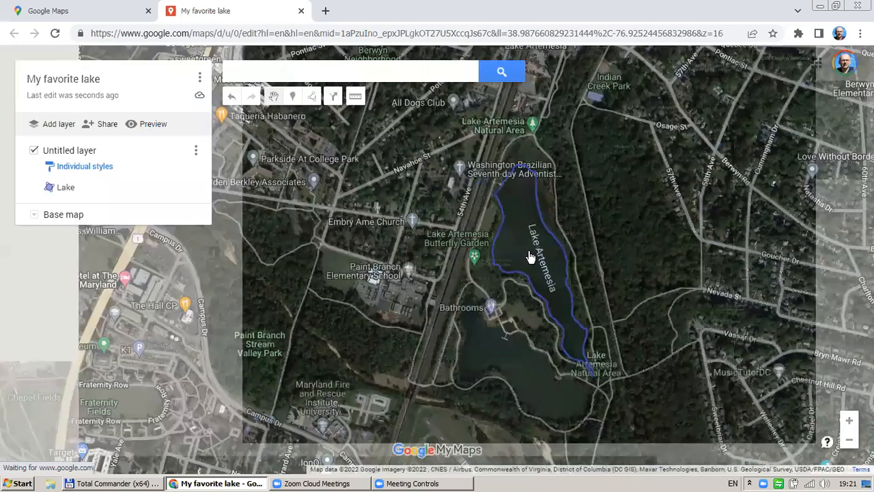
left_click(532, 257)
left_click(649, 326)
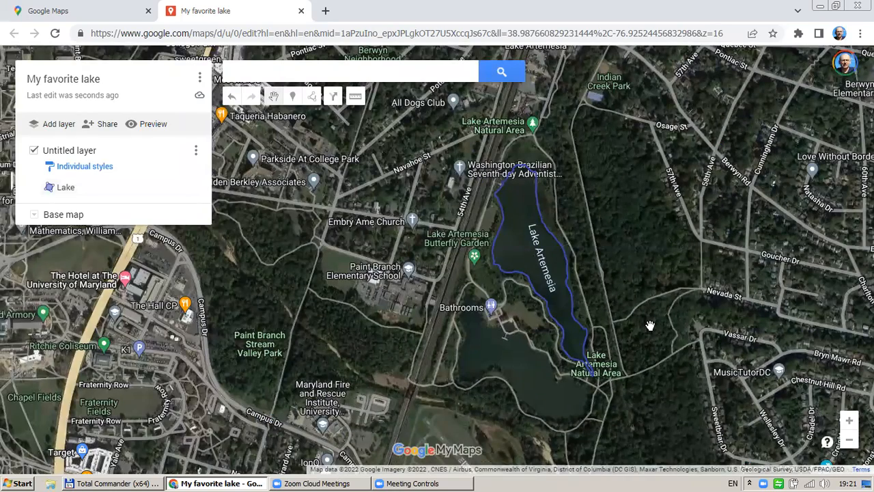